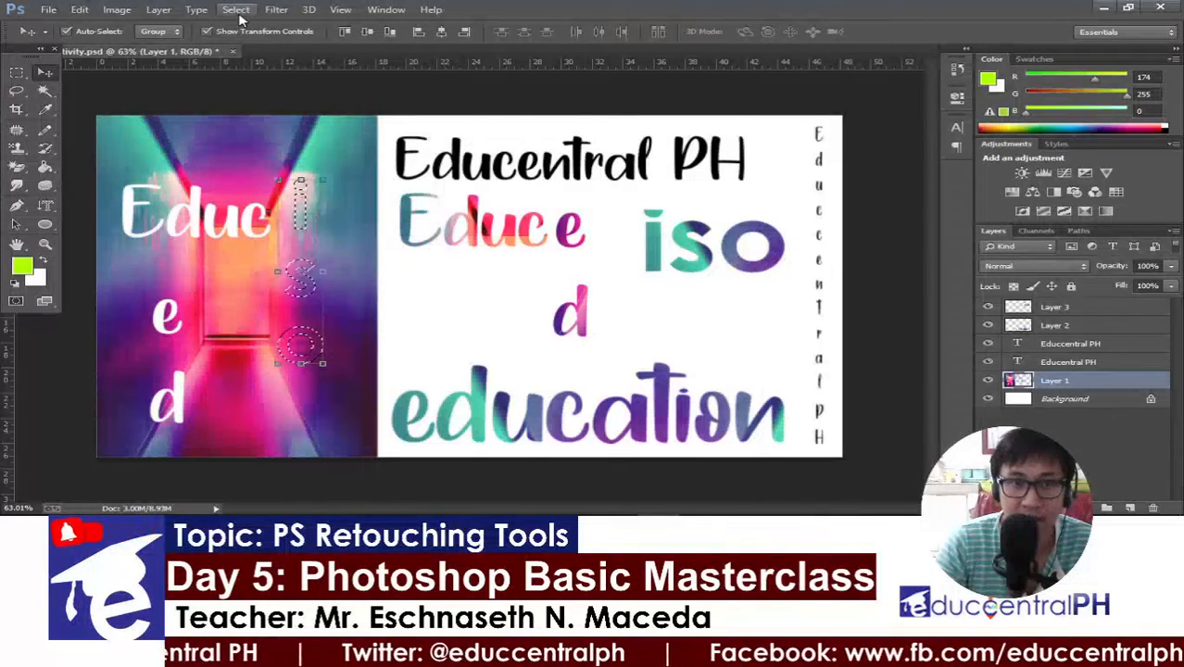
- Deselect the letter selection, paste the copied "iso" letters as a new layer, and move them beside the vertical text
left_click(237, 11)
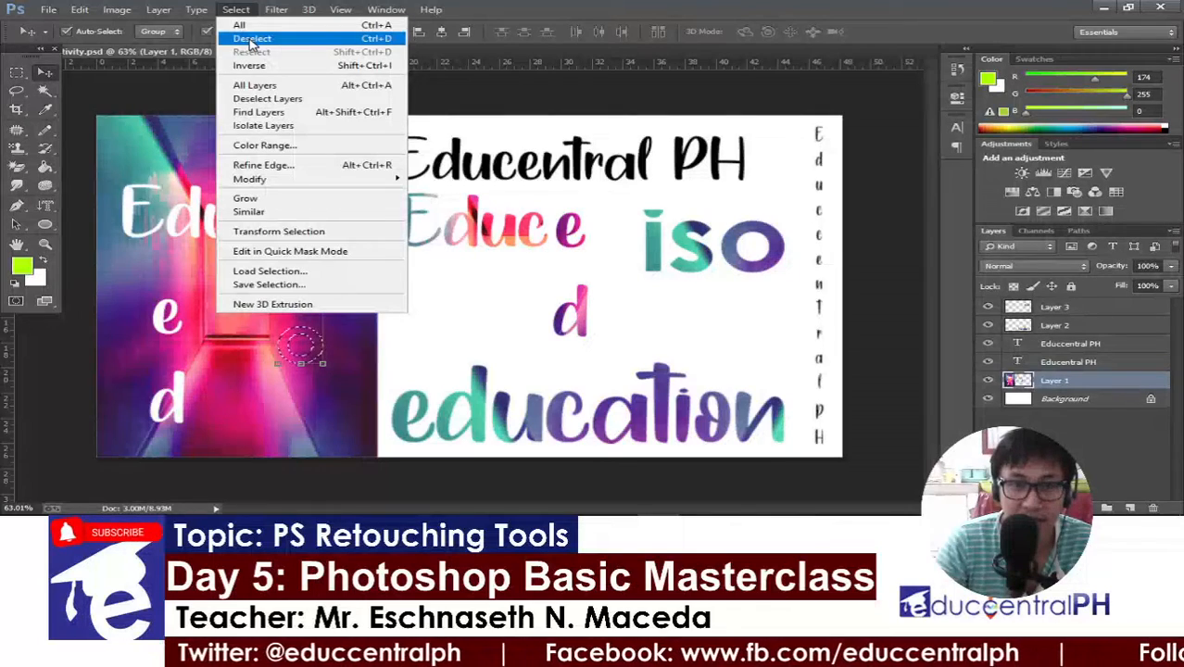
left_click(250, 38)
left_click(659, 317)
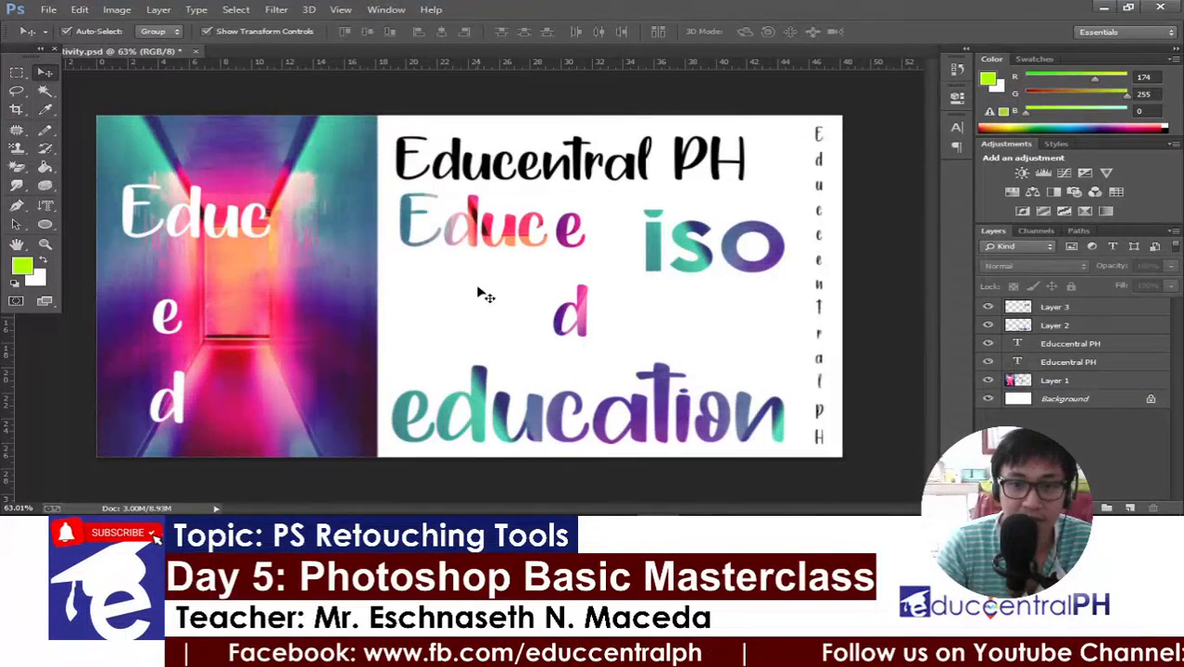
key("ctrl+v")
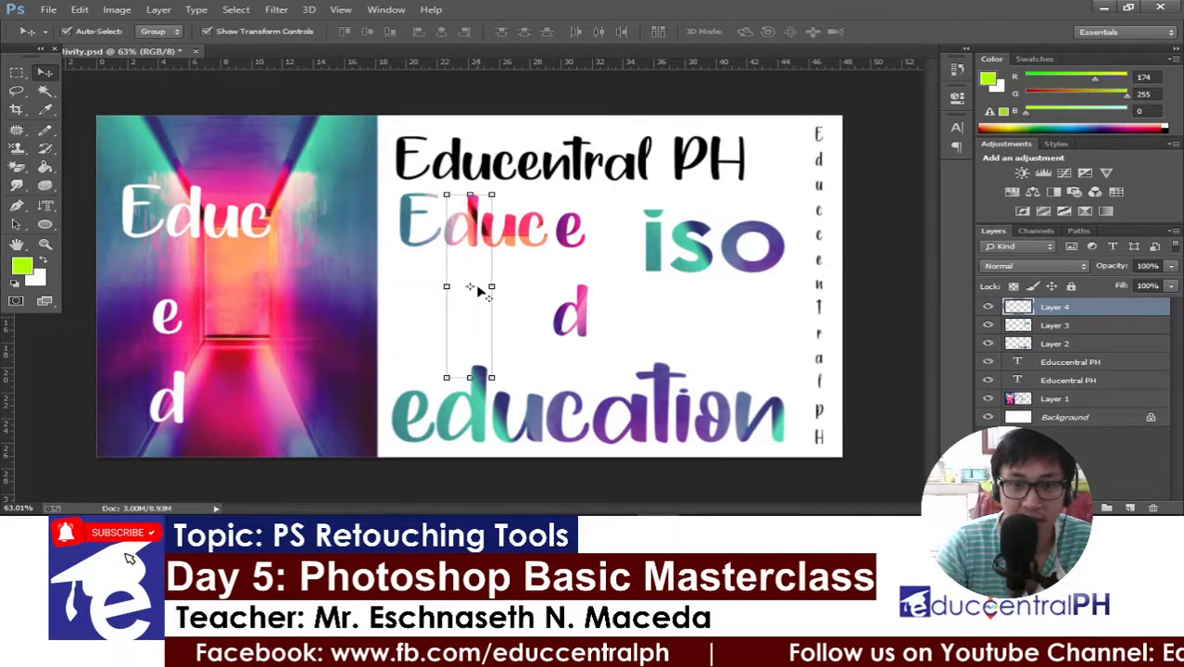
left_click_drag(478, 290, 803, 293)
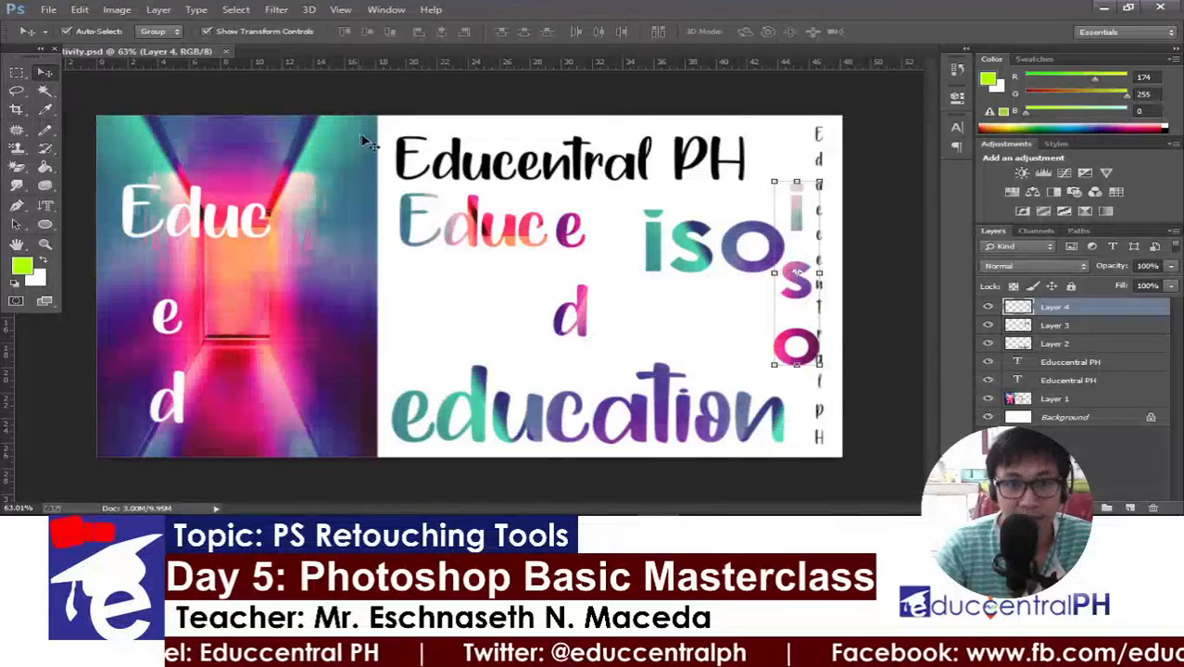
- Close the lettering document, switch to File Explorer and open the circular-text activity PSD from the day 5 folder
left_click(225, 51)
key("alt+Tab")
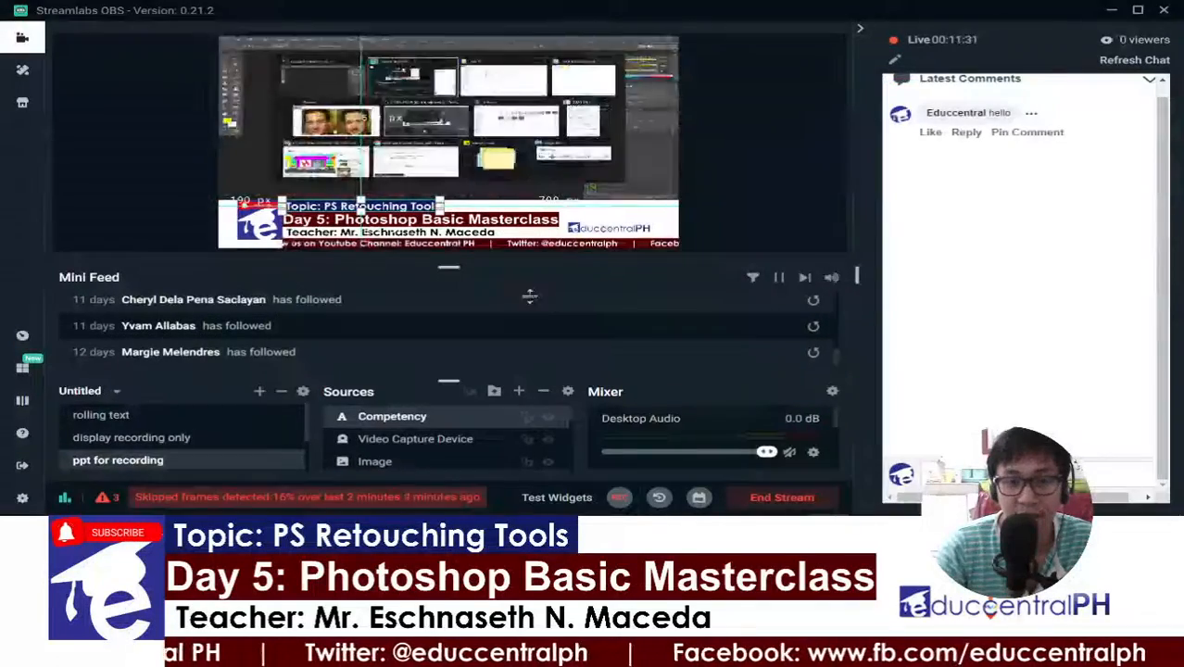
key("alt+Tab")
key("alt+Tab")
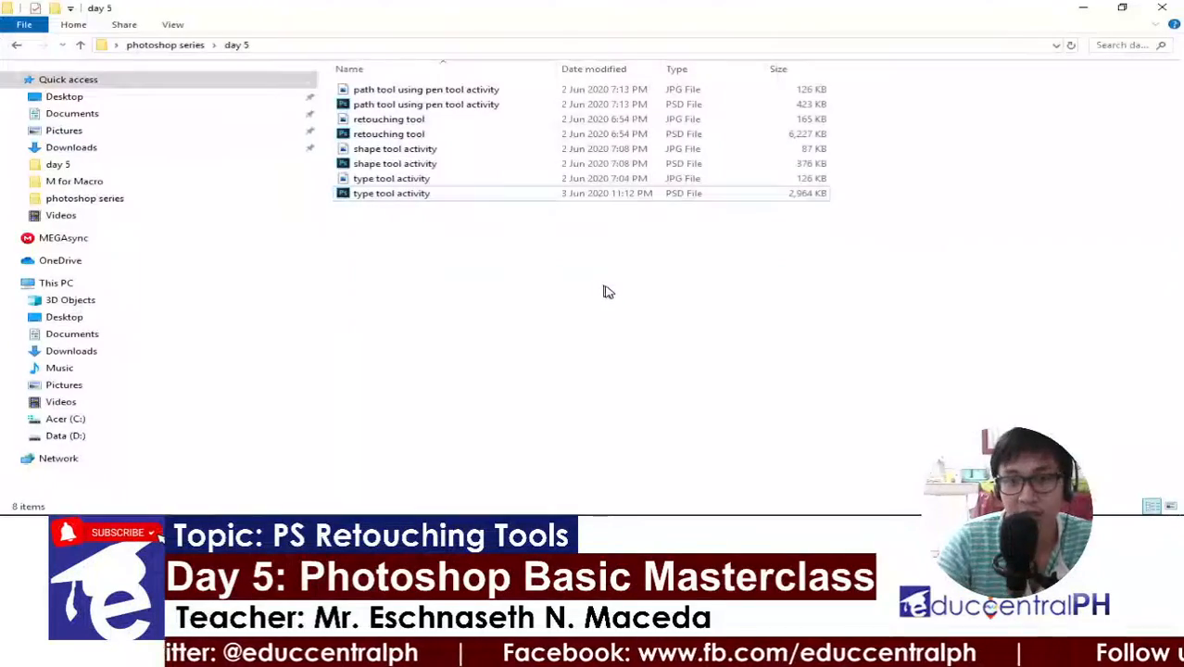
double_click(452, 174)
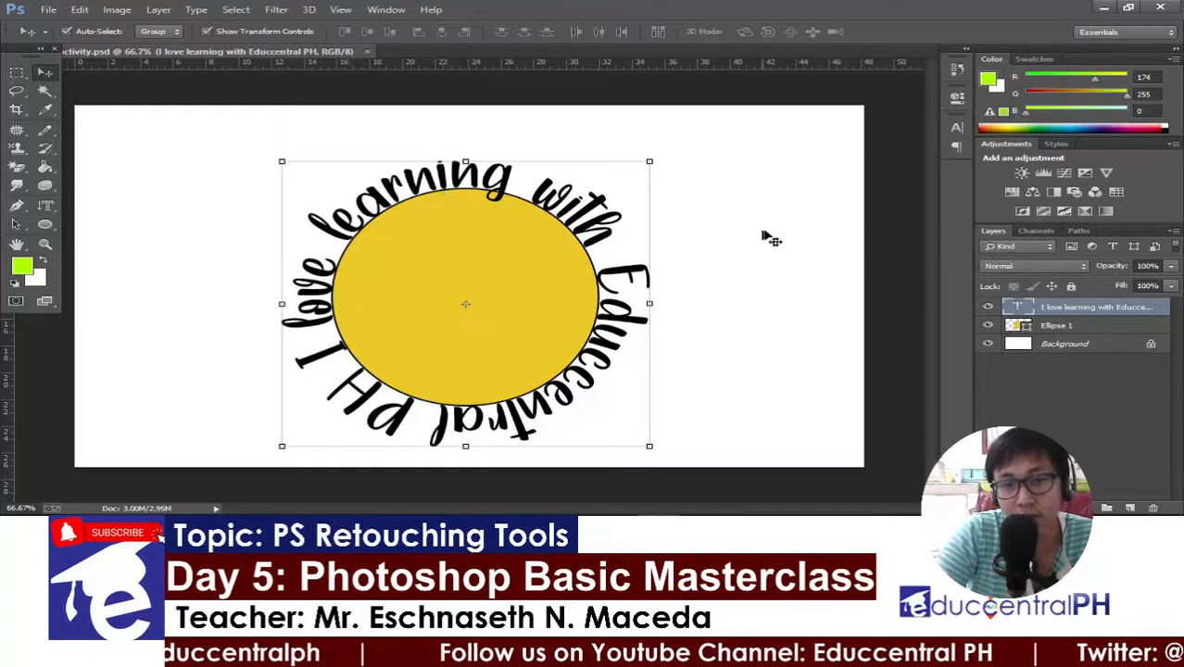
- Move the circular text to the canvas's left side and place the yellow ellipse back inside it
left_click_drag(502, 283, 294, 266)
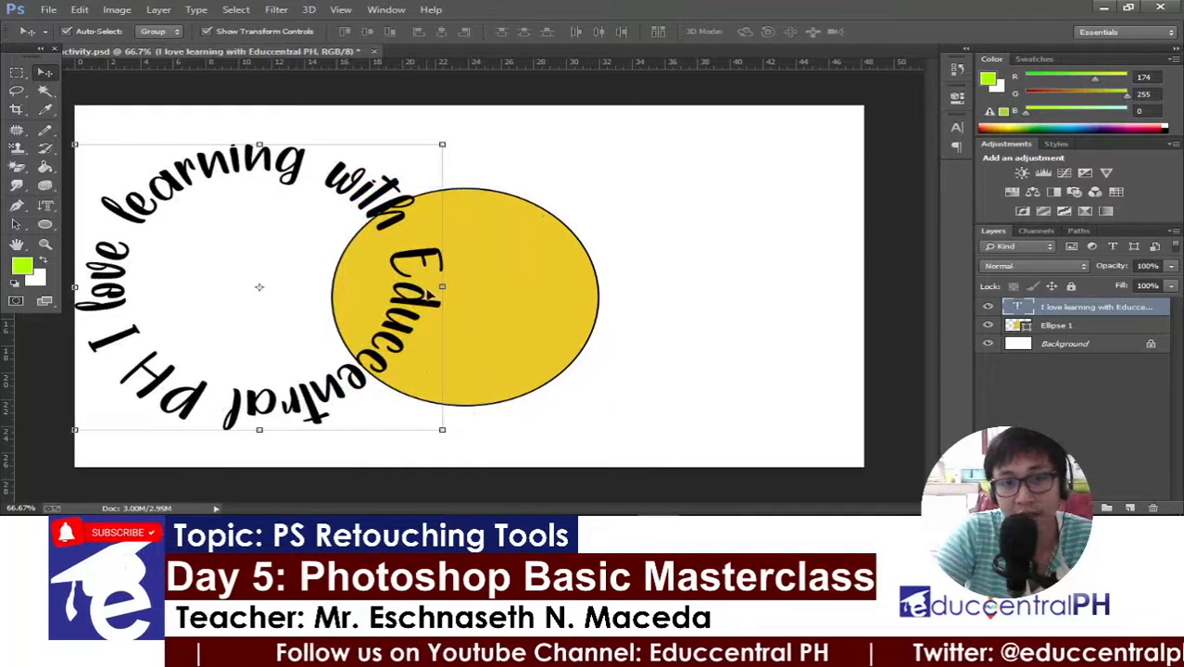
left_click_drag(428, 296, 435, 264)
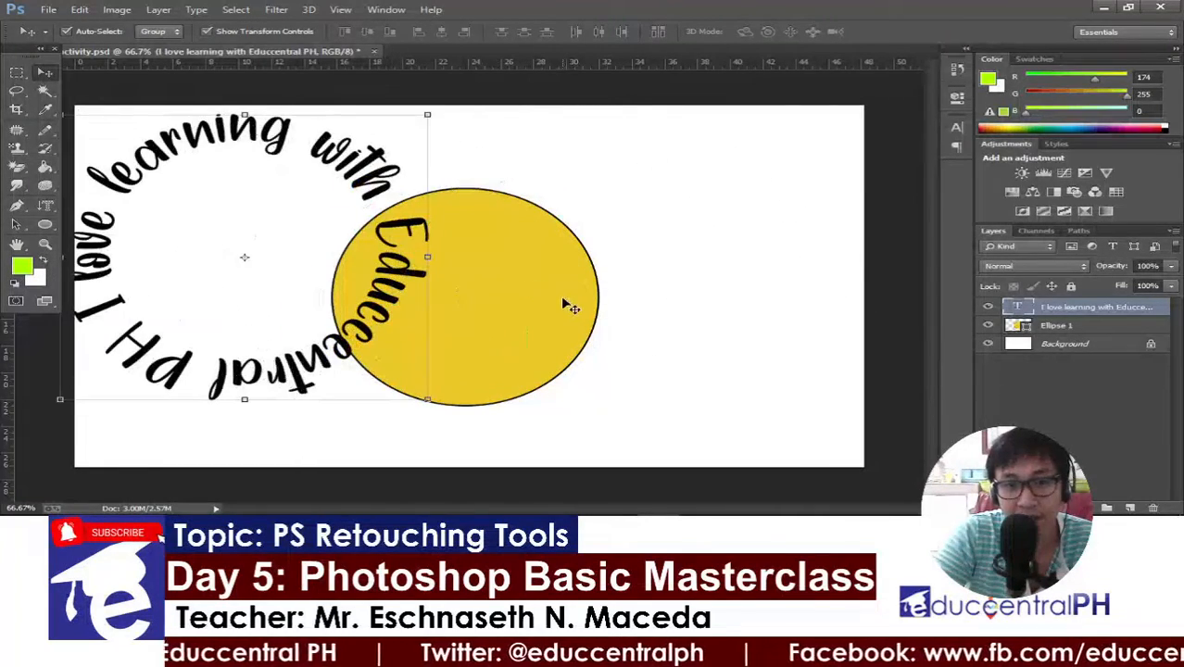
left_click(568, 304)
left_click_drag(714, 255, 166, 224)
left_click(640, 281)
- Draw a lime green rectangle of about 406 by 294 px with a 3 pt black stroke in the empty area beside the ellipse
left_click(51, 226)
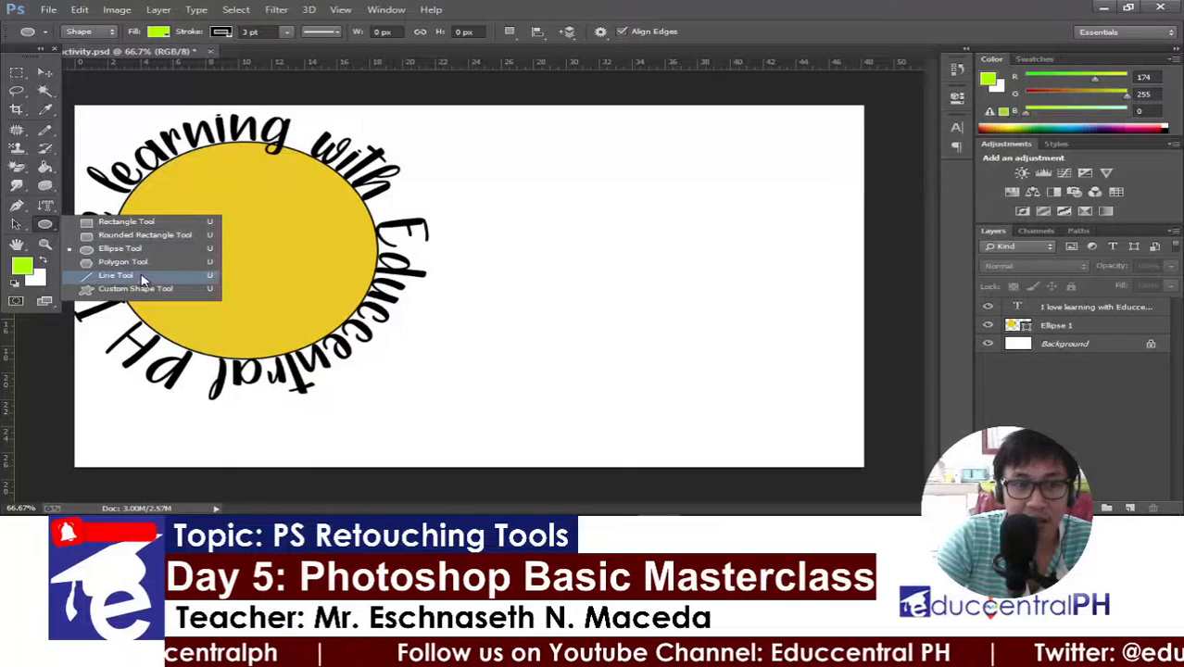
left_click(142, 224)
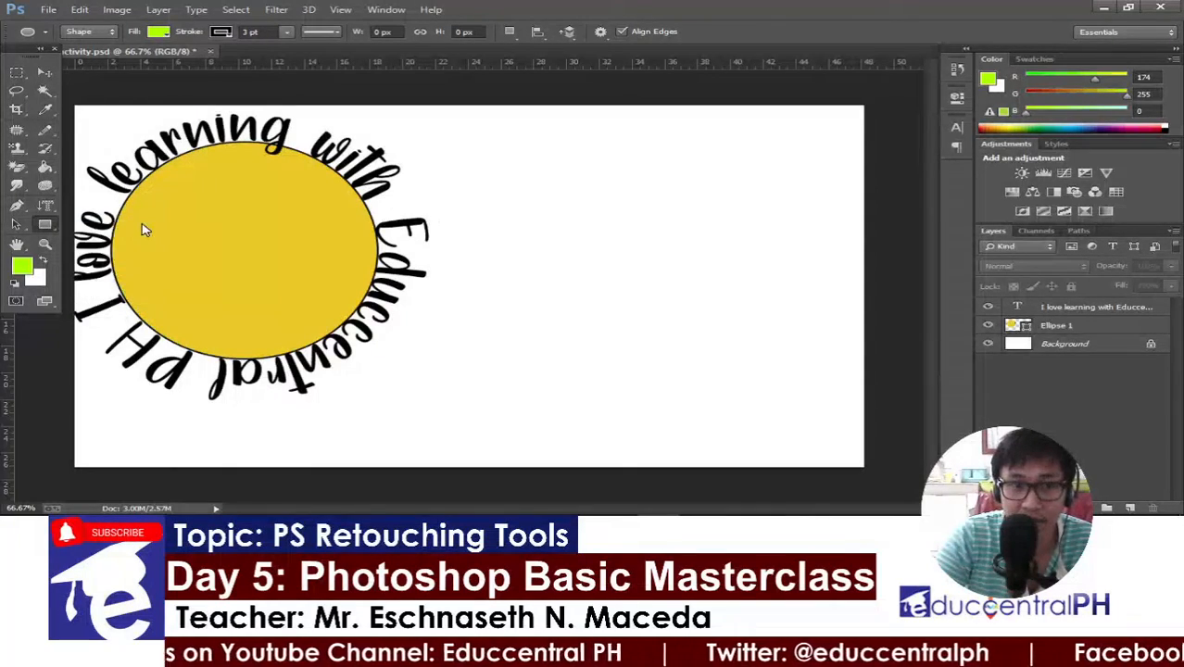
left_click_drag(551, 205, 785, 345)
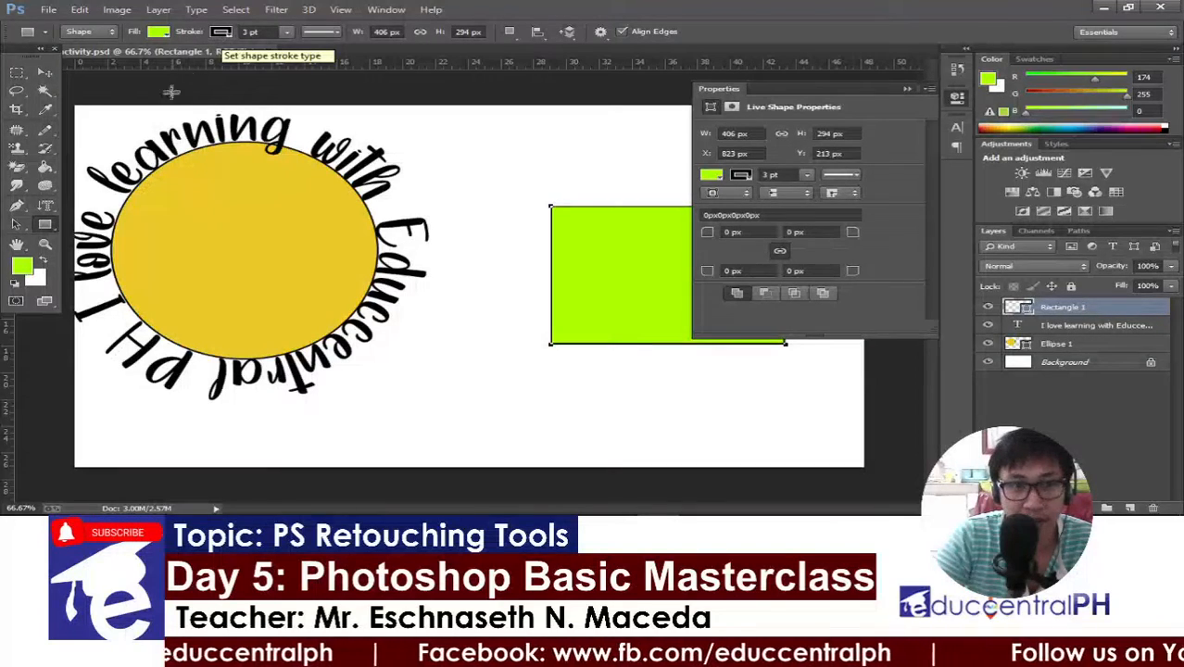
- Activate the Horizontal Type tool and set its text color to red, ff2a00
left_click(44, 206)
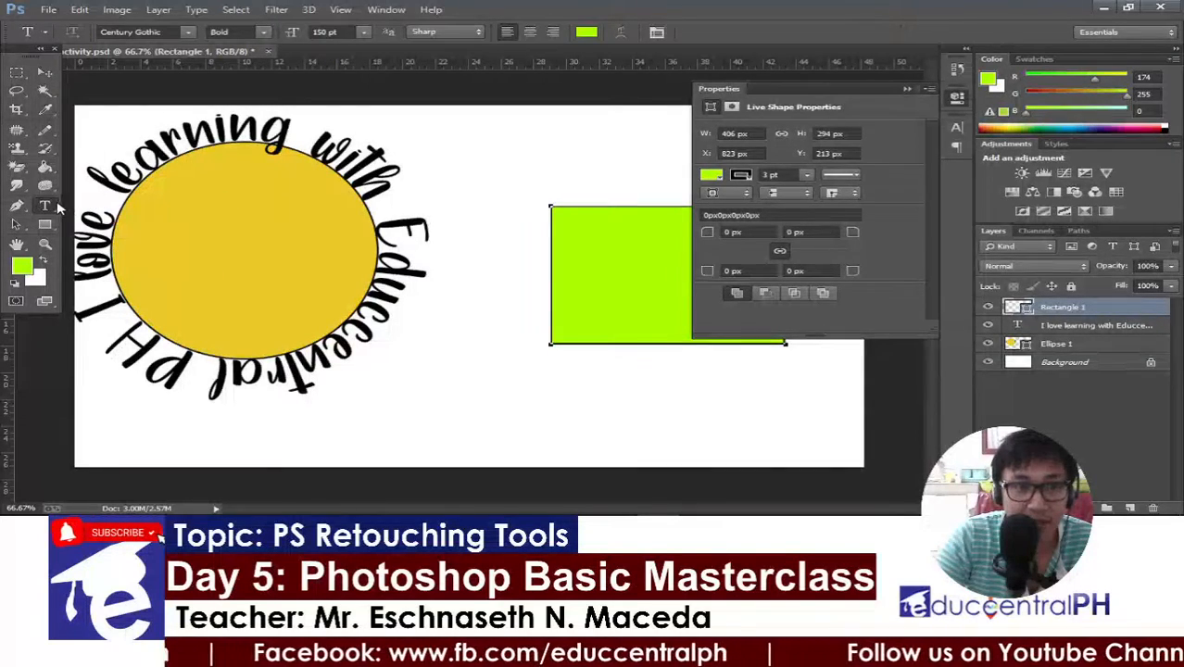
right_click(57, 208)
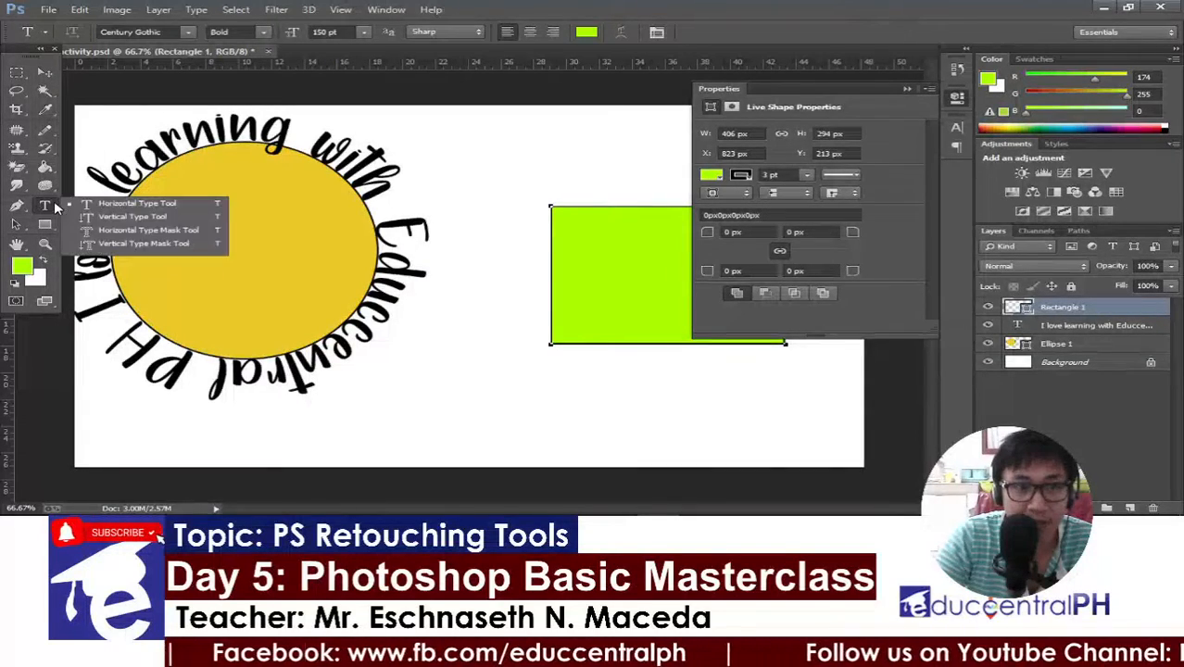
left_click(132, 207)
left_click(586, 31)
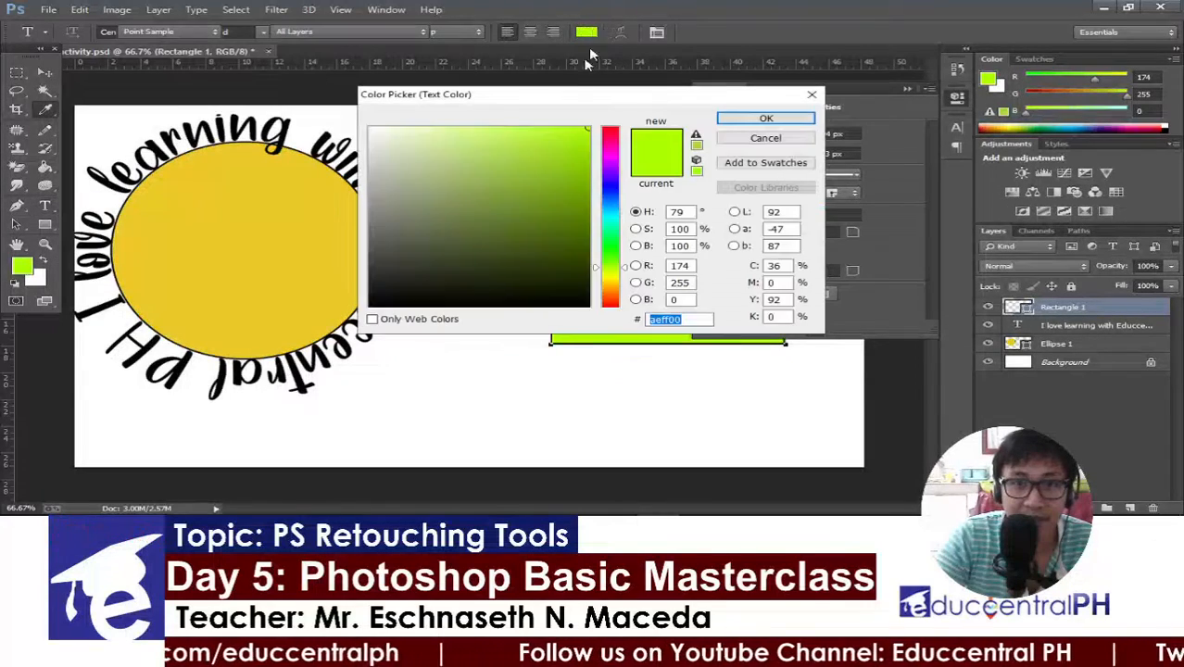
left_click_drag(413, 293, 362, 315)
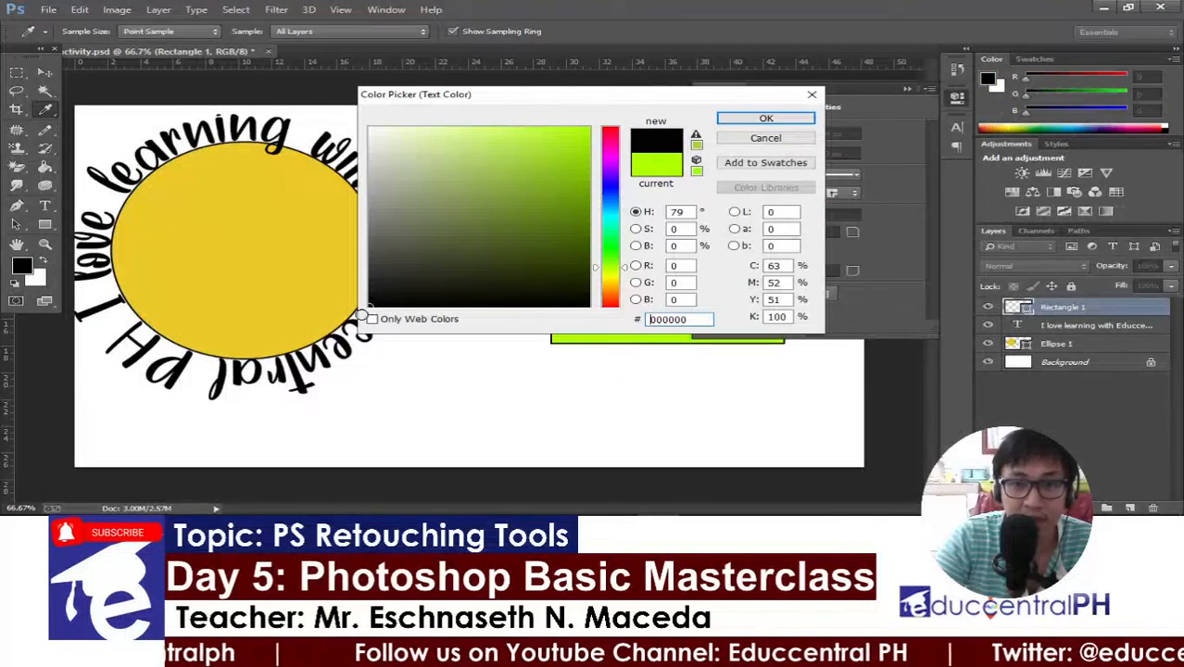
left_click(611, 302)
mouse_move(579, 278)
left_mouse_down()
mouse_move(563, 164)
mouse_move(590, 126)
left_mouse_up()
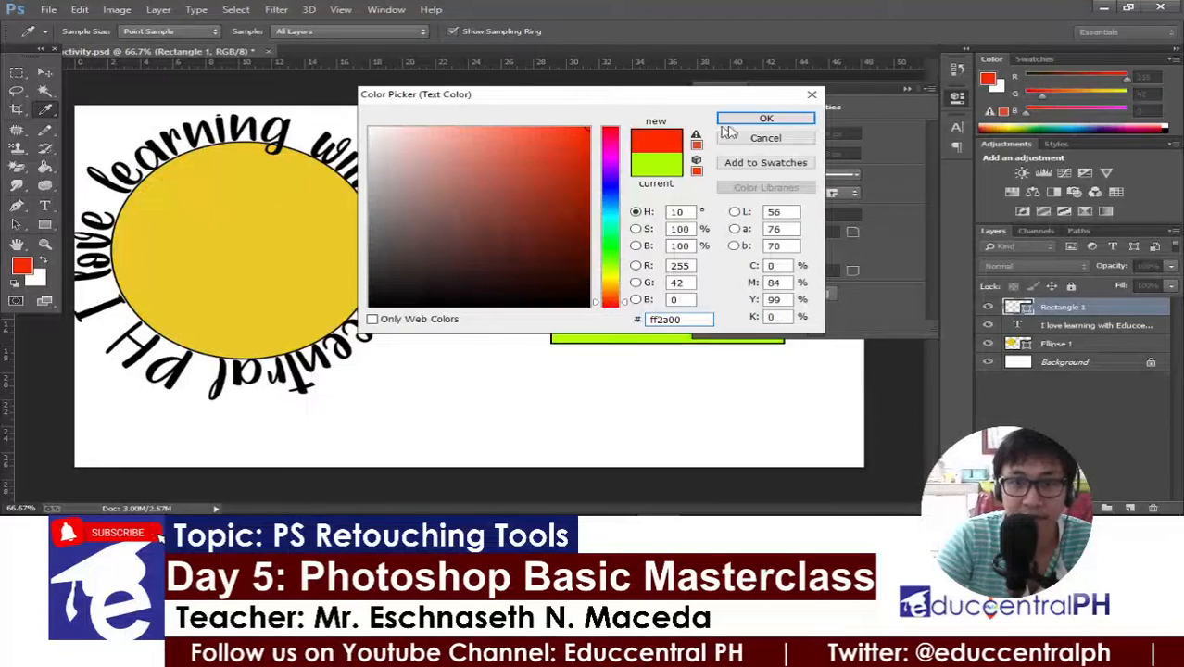
left_click(764, 119)
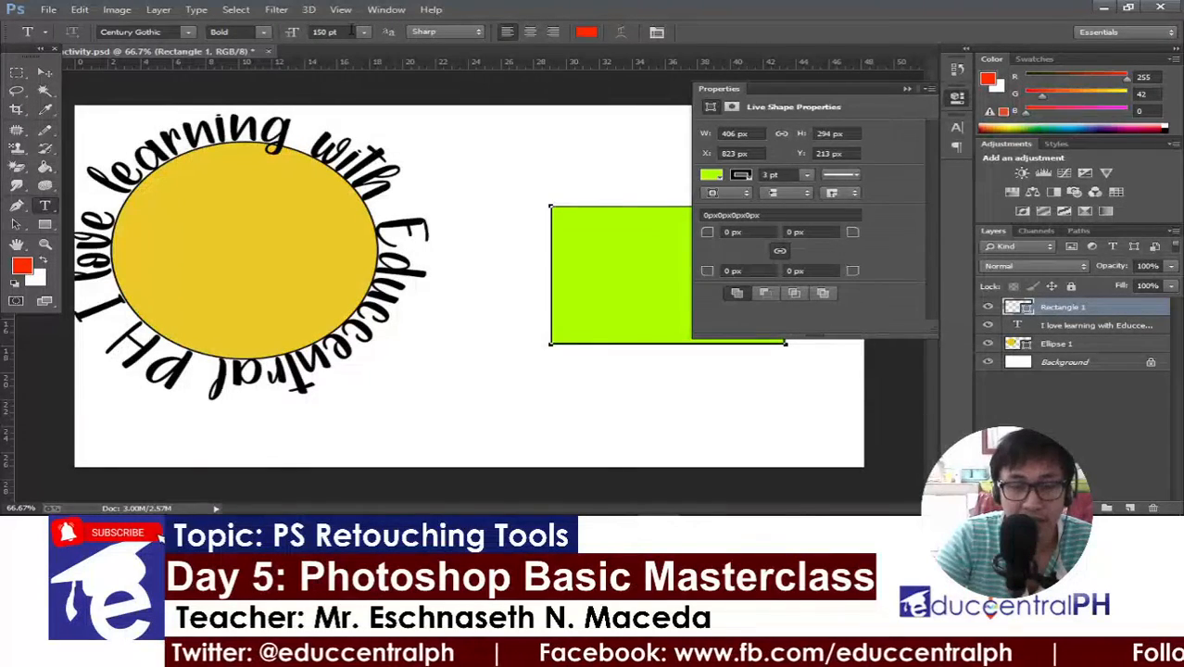
- Review the text anti-aliasing options, keeping Sharp, and collapse the shape properties covering the rectangle
left_click(425, 37)
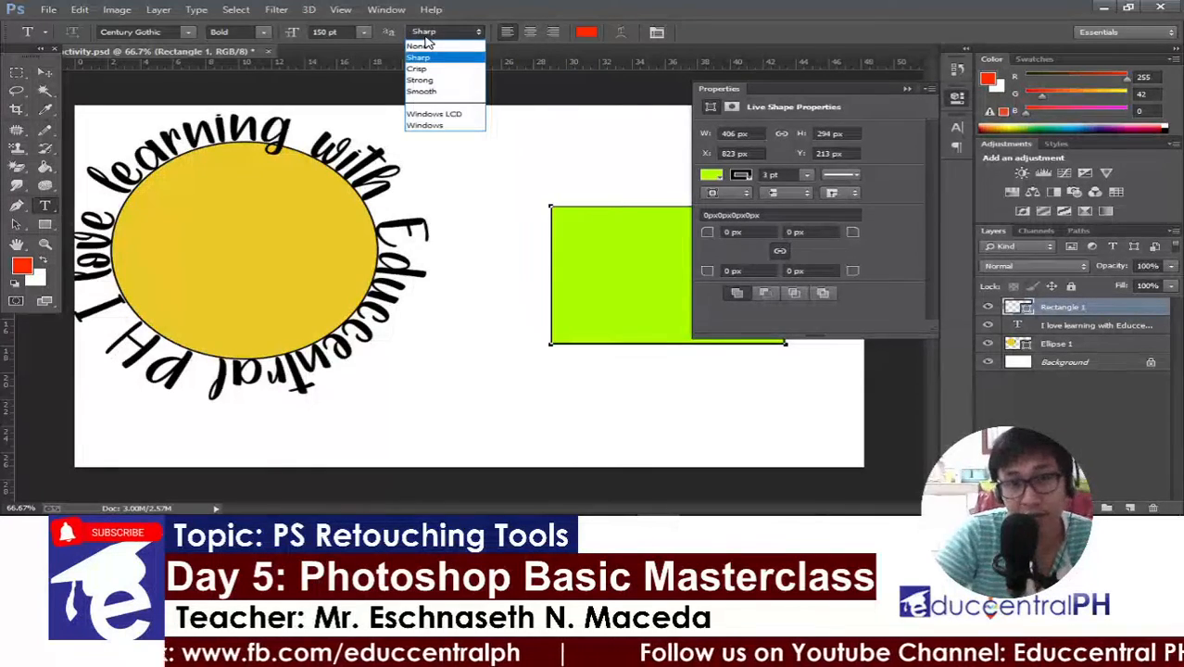
left_click(426, 37)
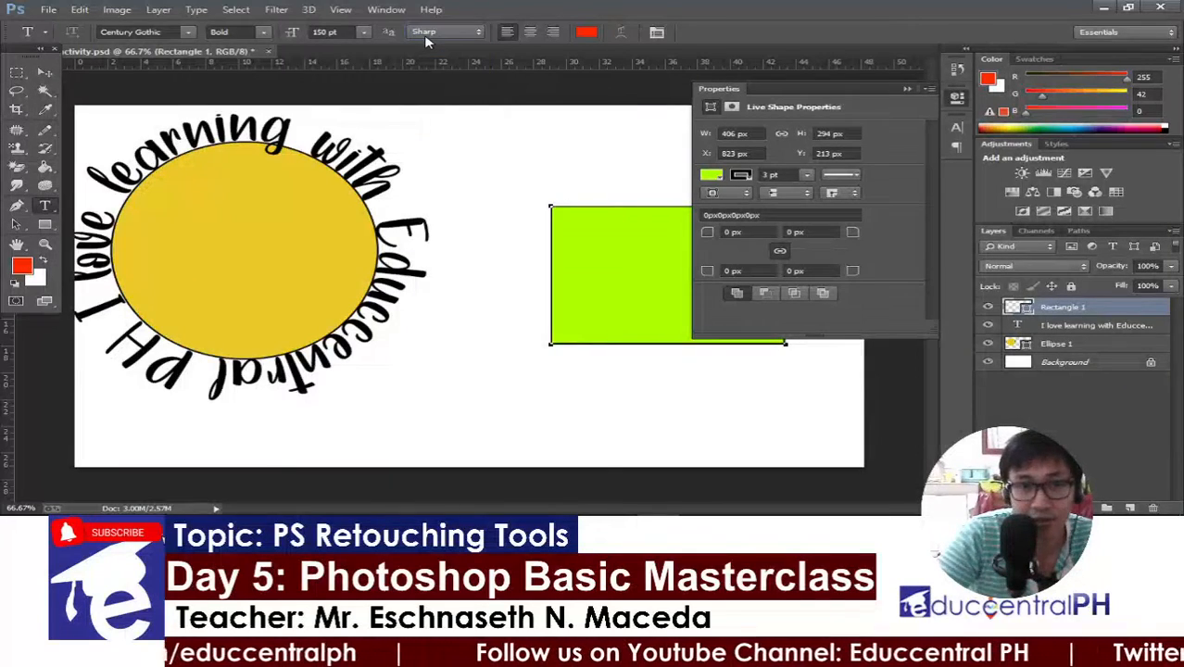
left_click(907, 90)
left_click(956, 98)
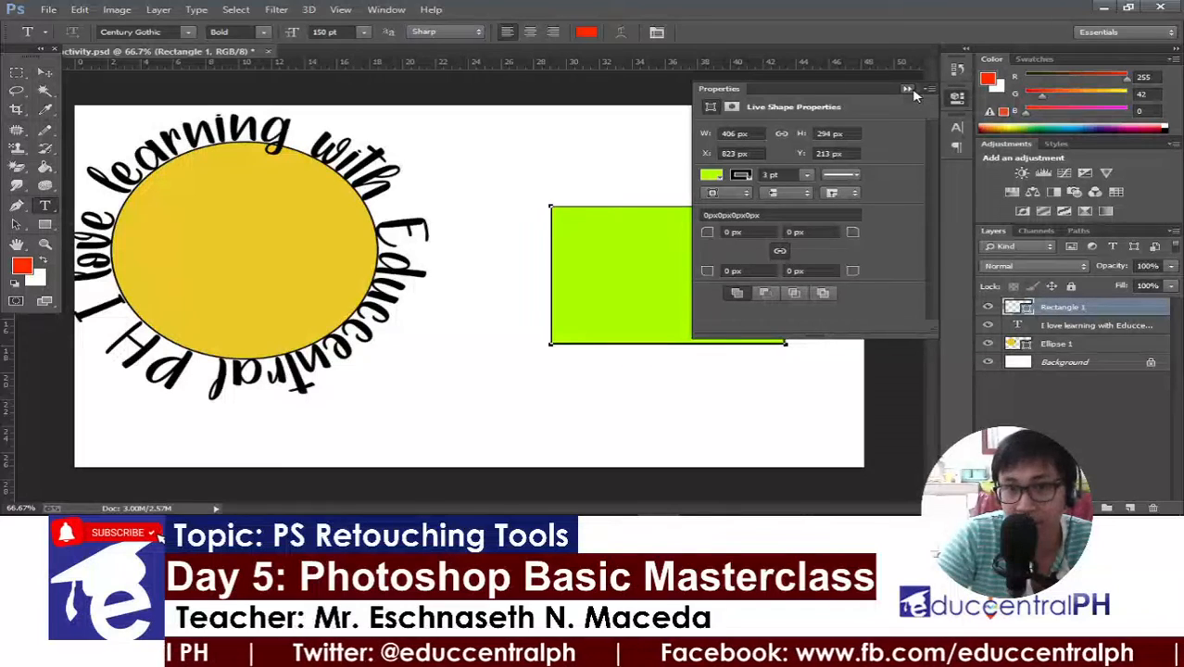
left_click(909, 89)
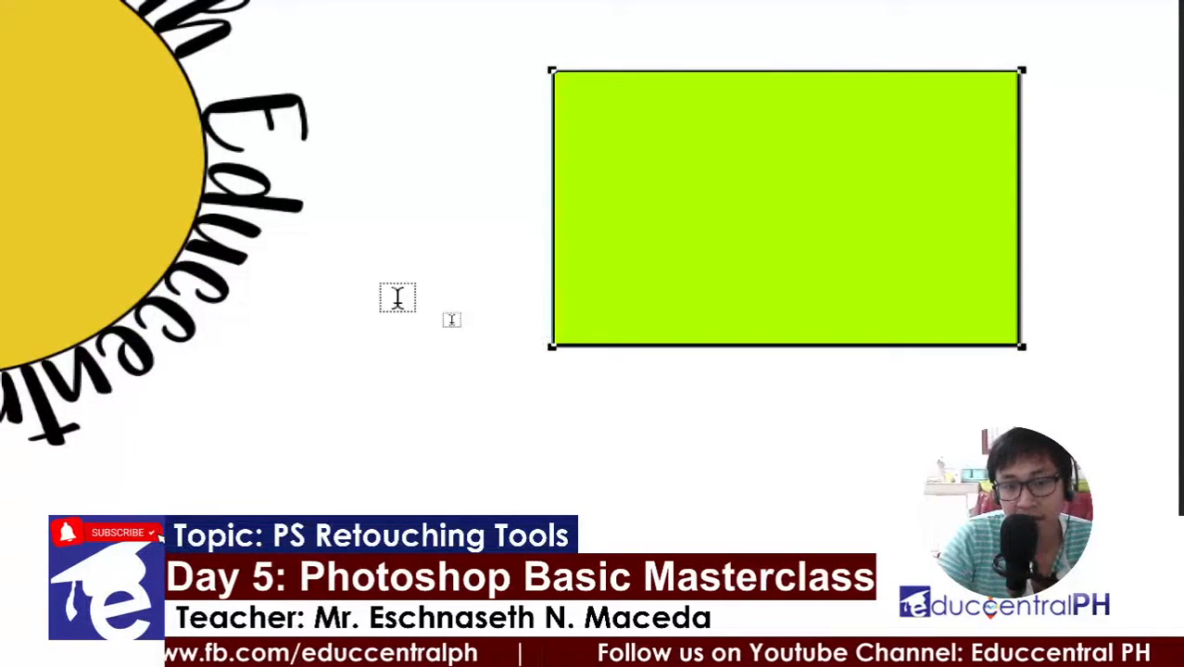
- Add the path text "asdffgdhjkdhgalskjdhf" around the rectangle's outline, with spaces pushing the letters past the corners, and commit it
left_click(552, 336)
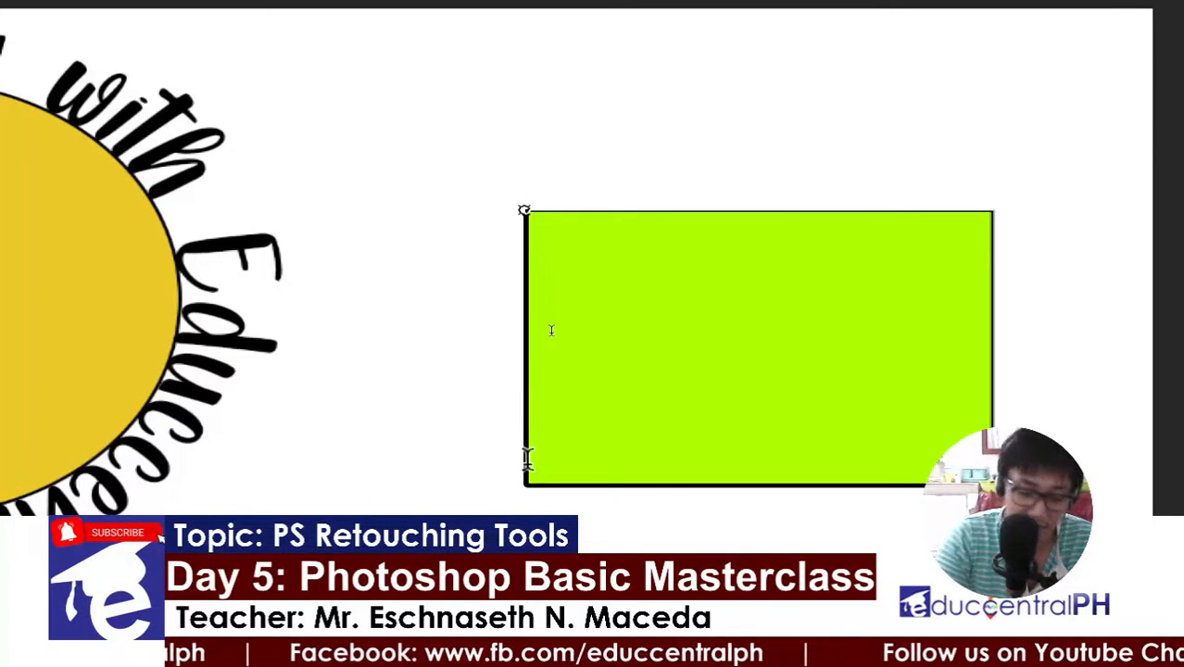
type("asdf")
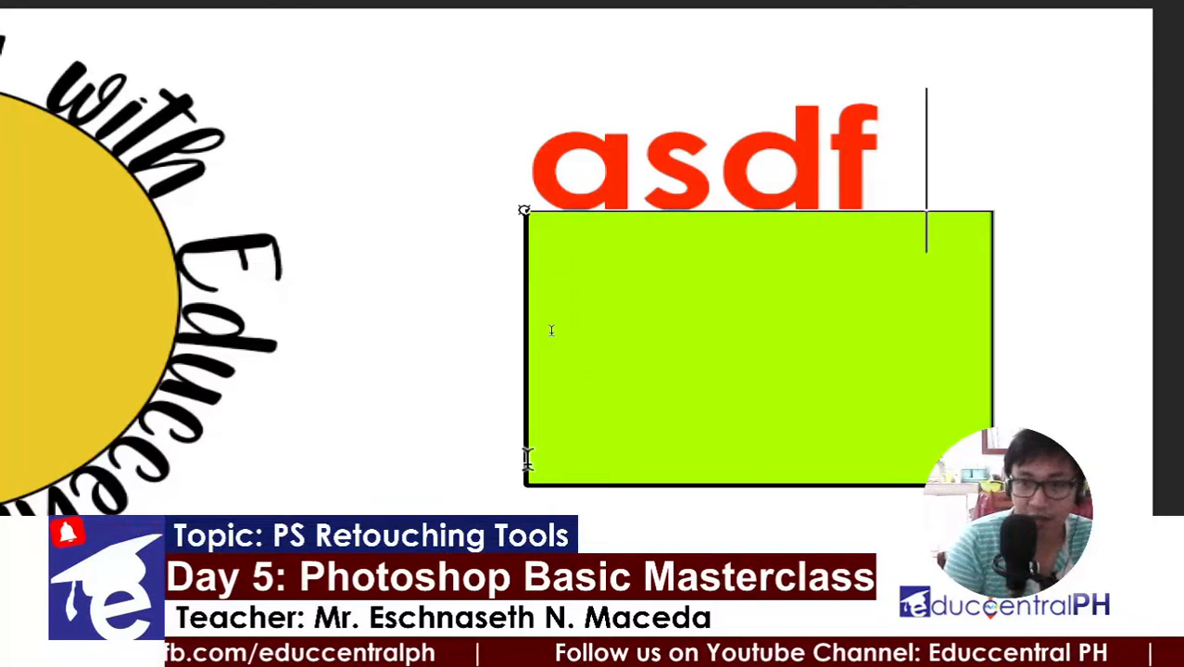
type(" fgdhj")
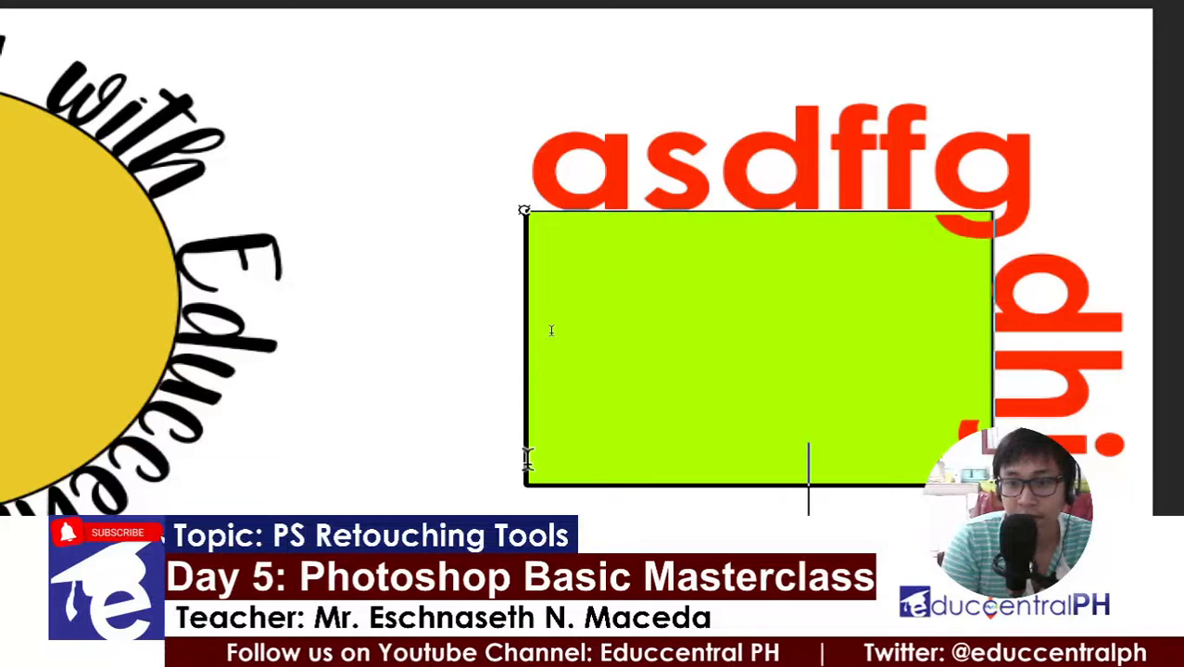
type("   hgdls")
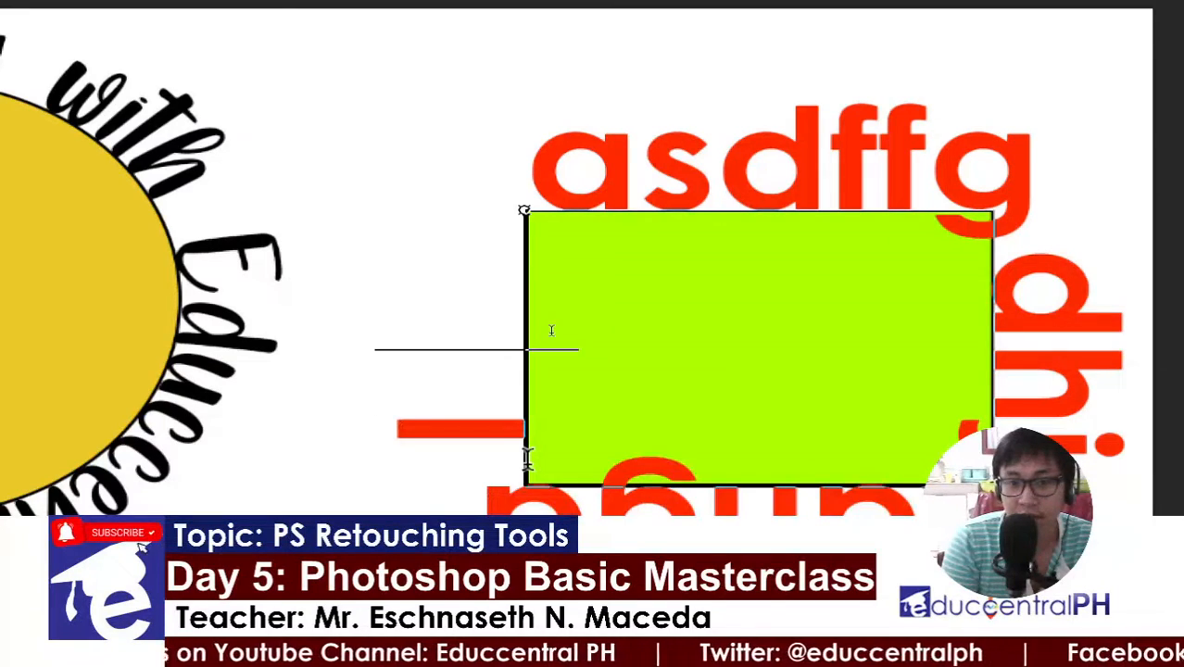
type("  skj")
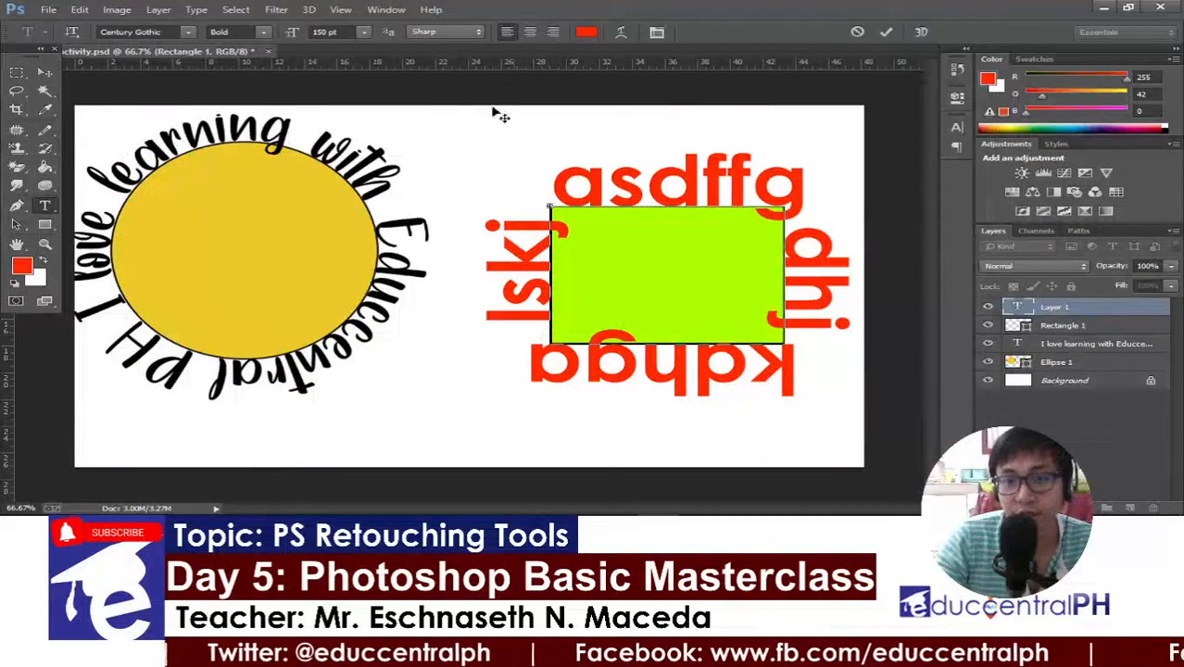
left_click(885, 33)
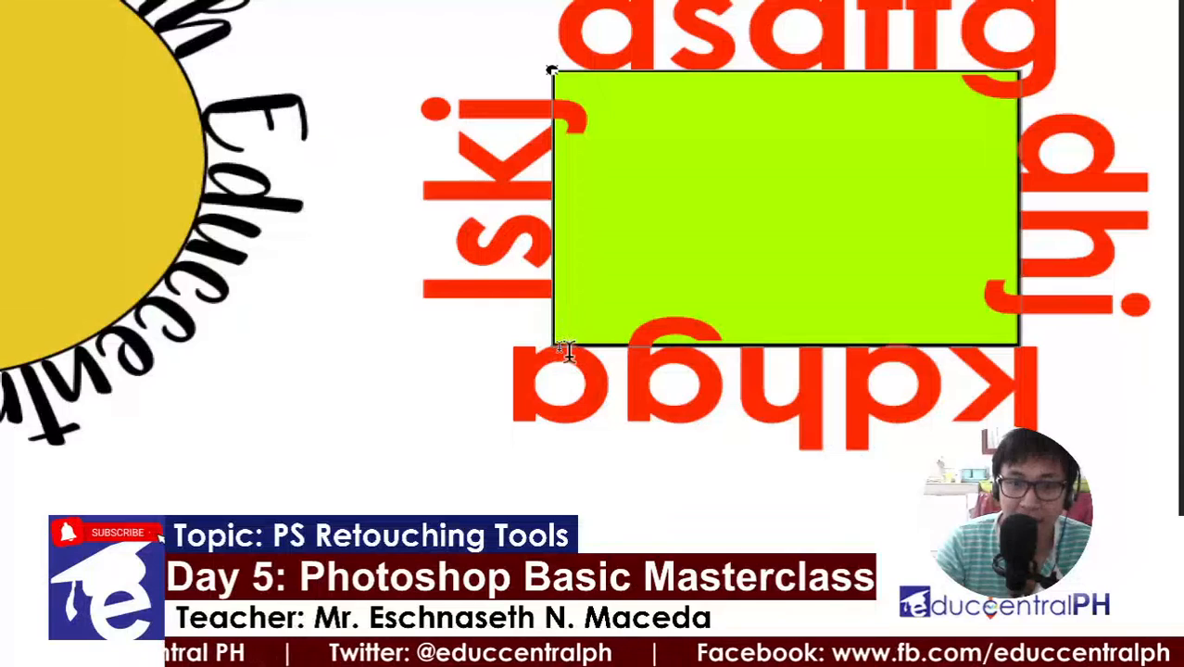
- Start a free transform on the red text that runs around the rectangle
left_click(564, 348)
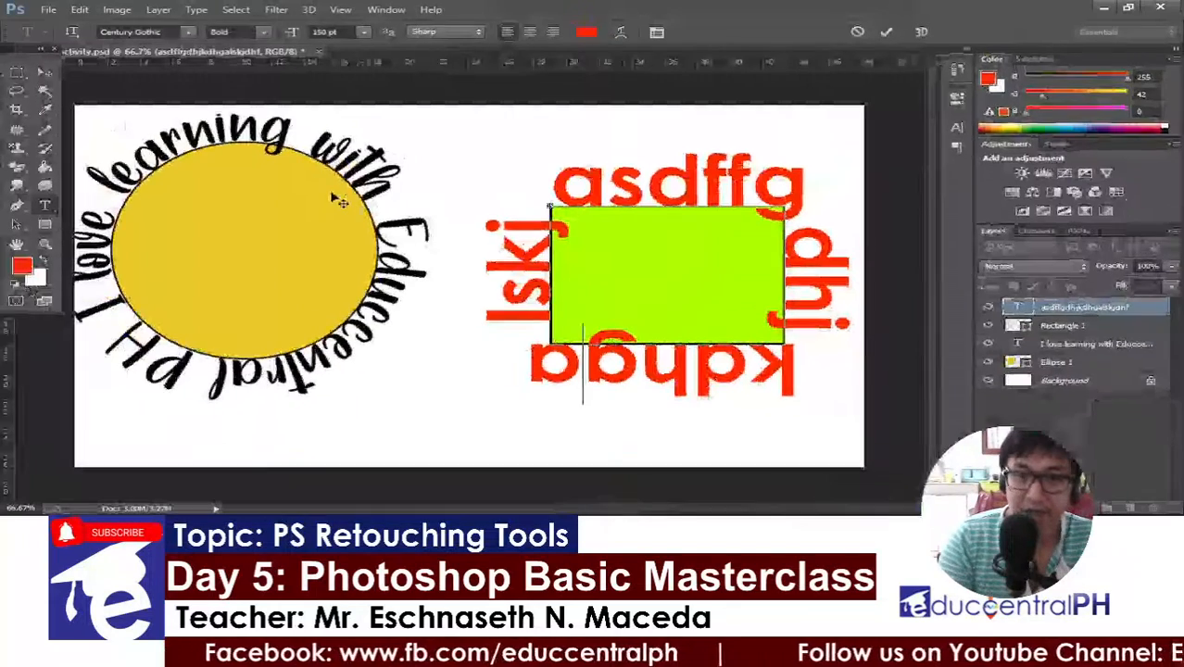
left_click(45, 78)
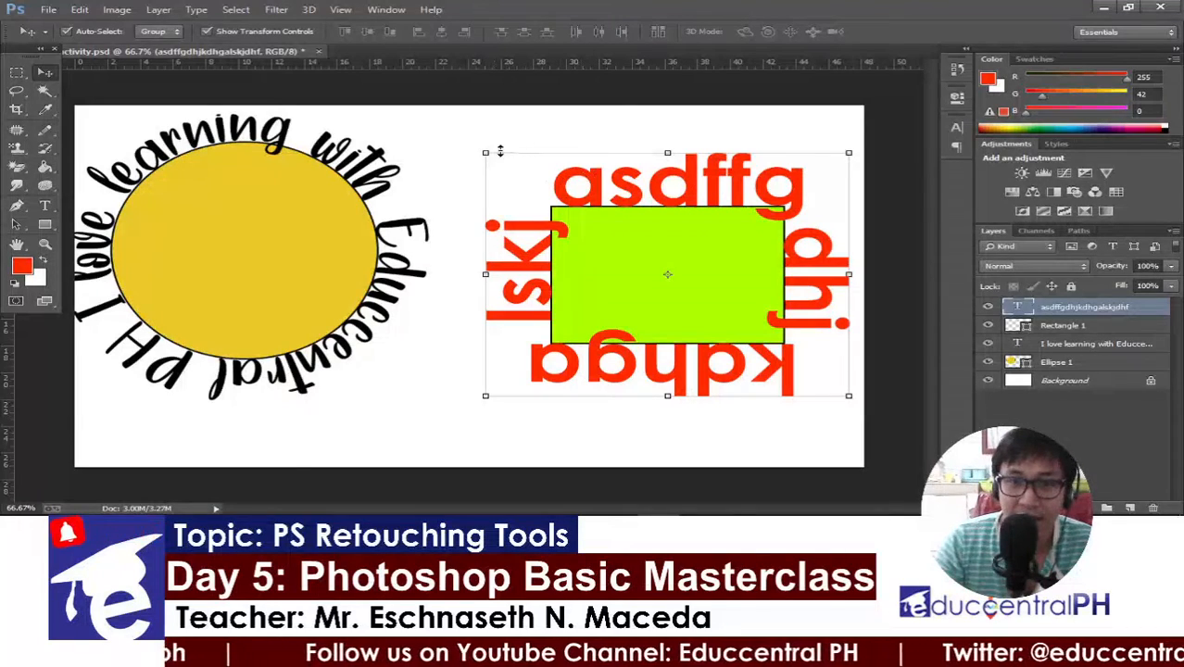
left_click_drag(486, 153, 476, 144)
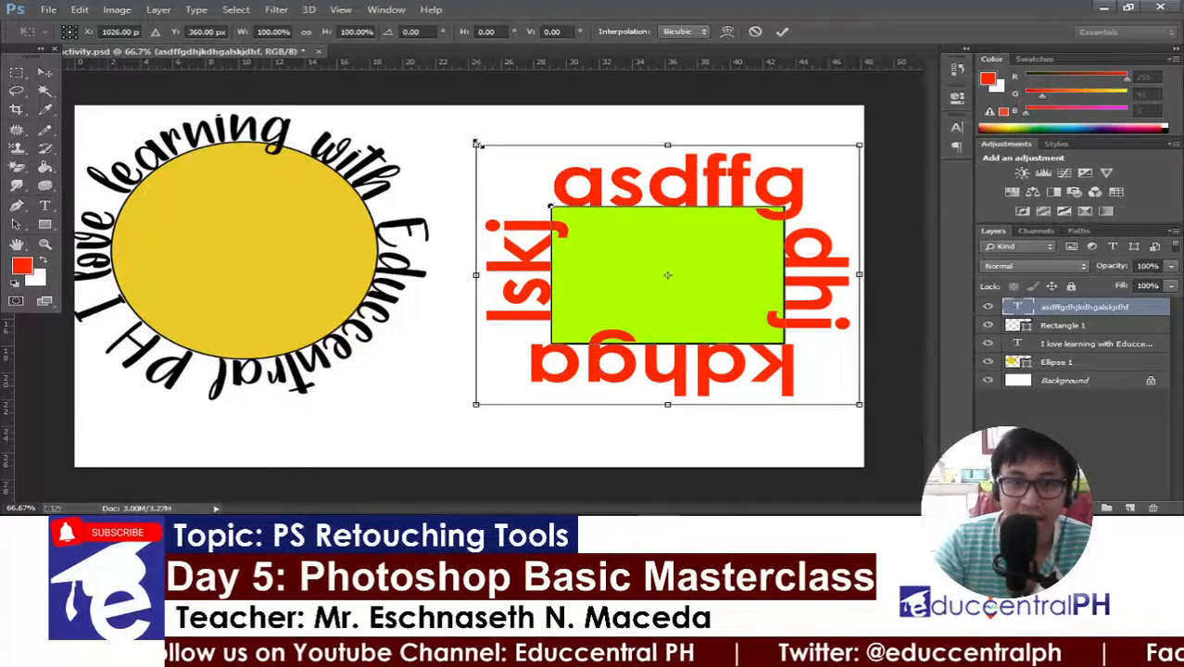
- Try rotating the red text by 180° and flipping it horizontally, and undo each change
right_click(476, 143)
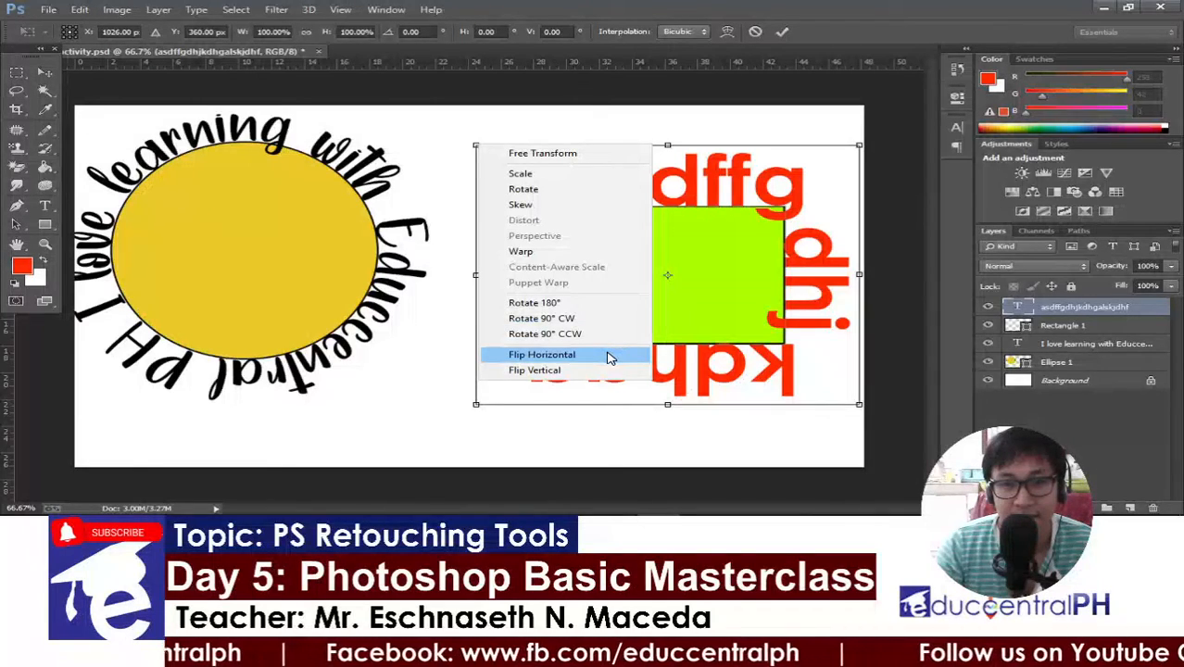
left_click(575, 304)
key("ctrl+z")
right_click(477, 145)
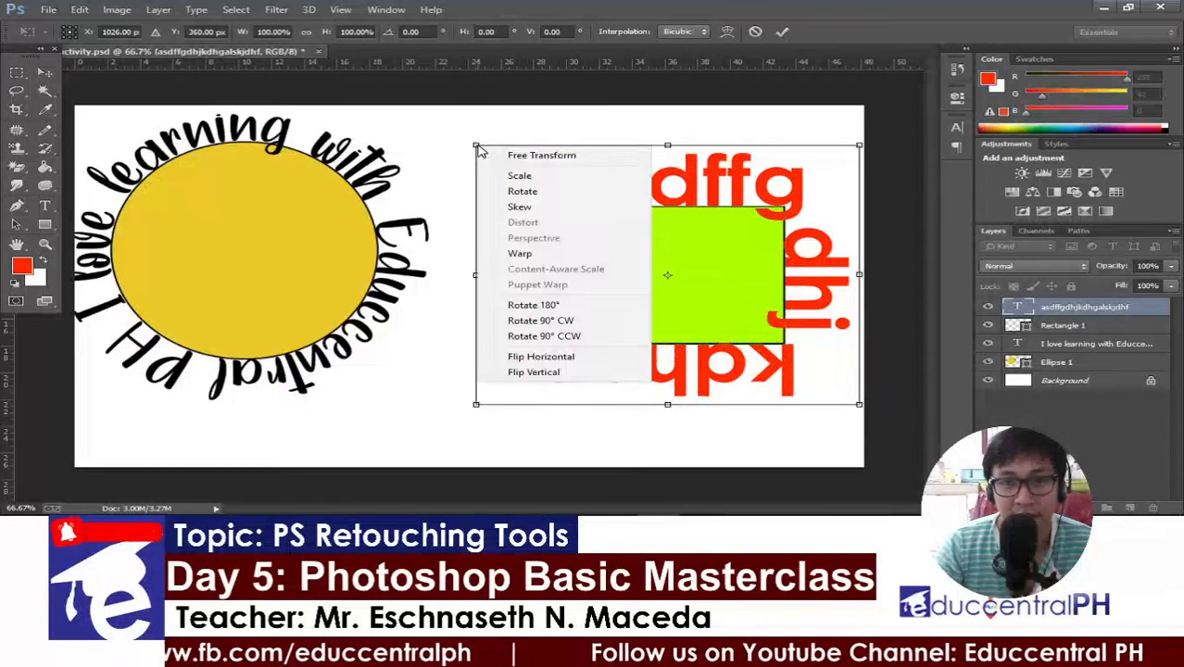
key("Escape")
key("ctrl+z")
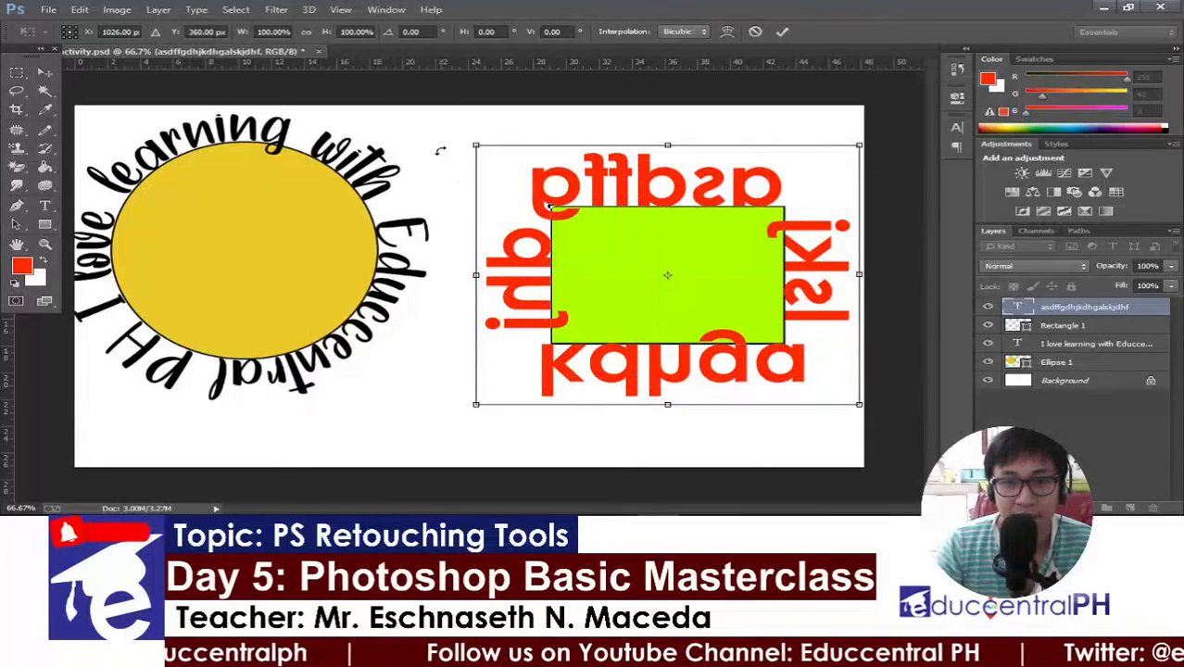
key("ctrl+z")
- Try flipping the red text around the rectangle vertically, and undo the flip
right_click(477, 145)
left_click(555, 369)
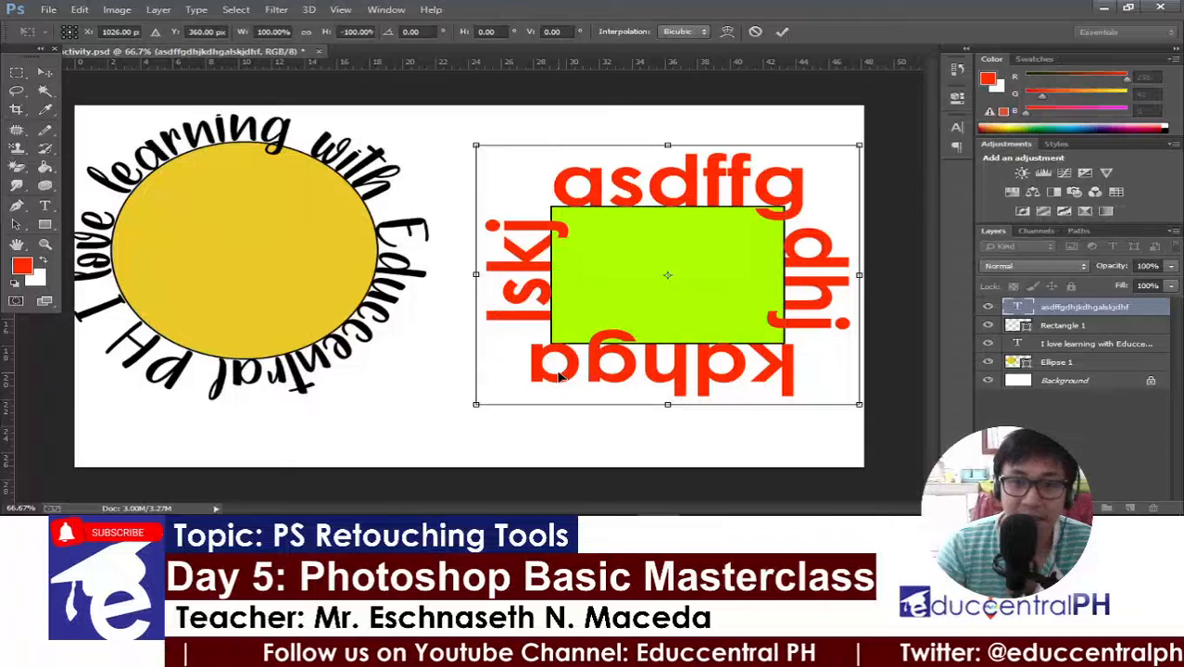
key("ctrl+z")
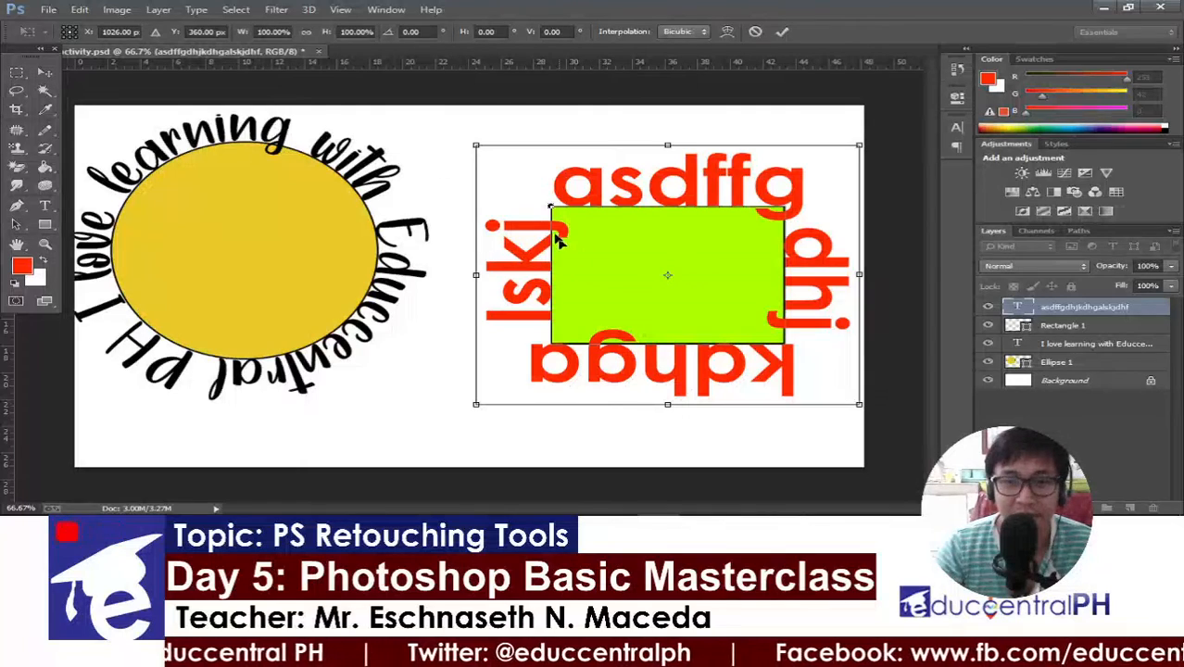
- Try scaling the red text down to about 61% width and 53% height to fit the green rectangle, and cancel the transform
left_click_drag(475, 146, 511, 179)
left_click_drag(541, 202, 549, 193)
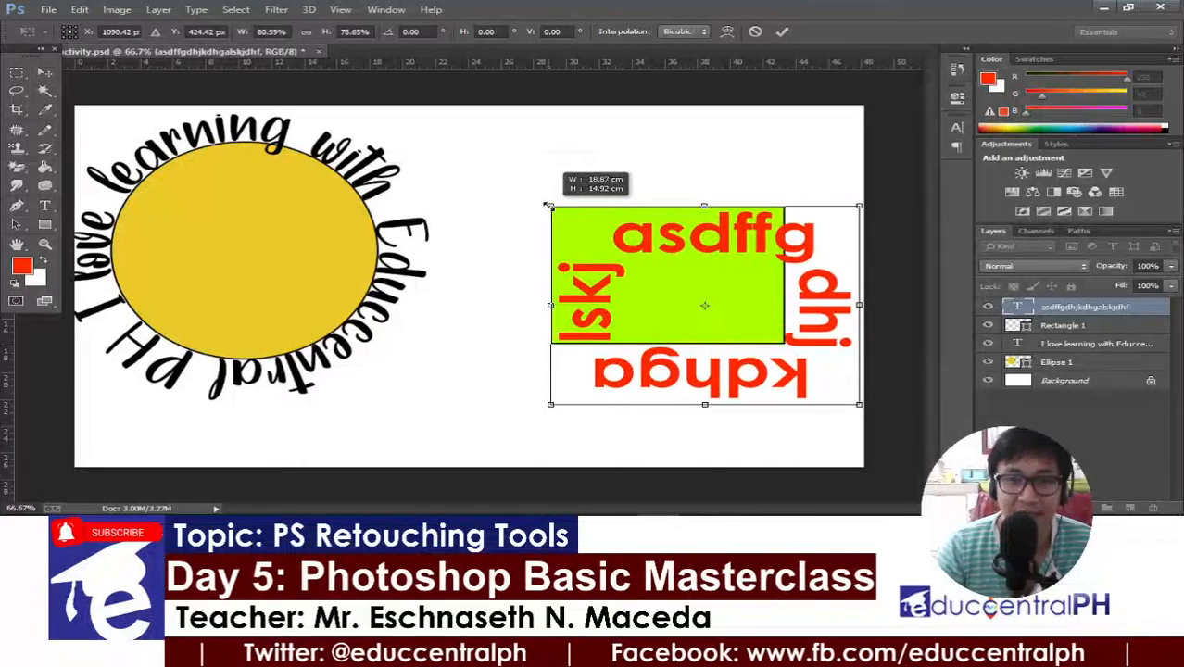
left_click_drag(710, 241, 667, 228)
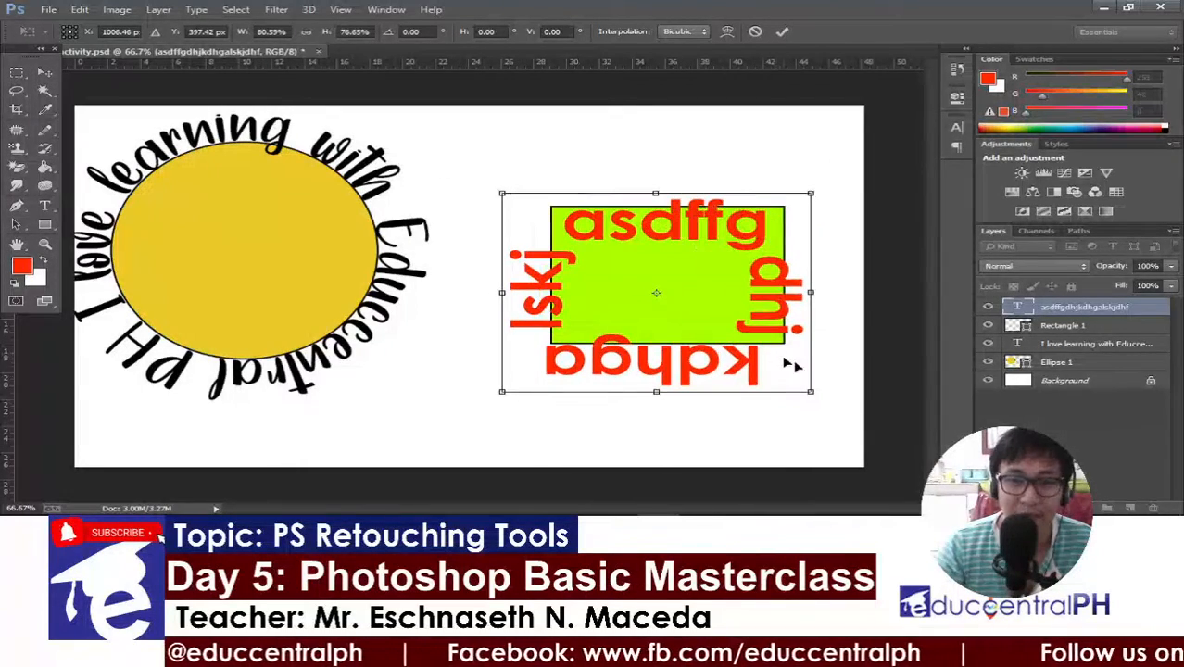
left_click_drag(812, 389, 745, 343)
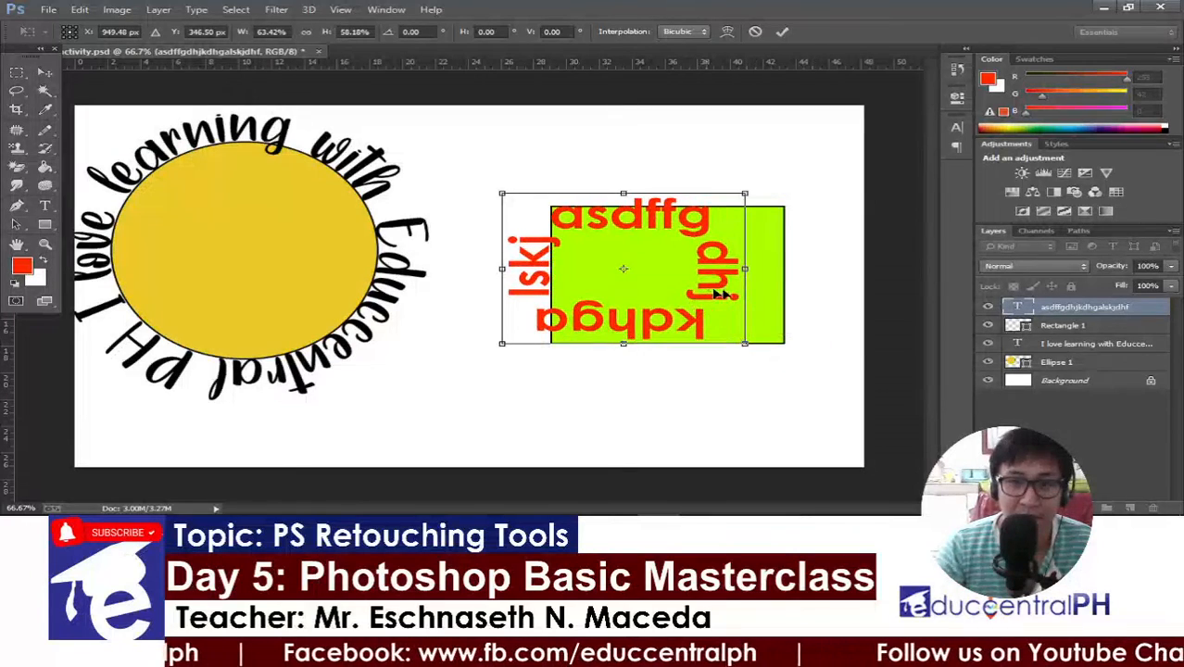
left_click_drag(721, 294, 767, 290)
left_click_drag(546, 270, 548, 272)
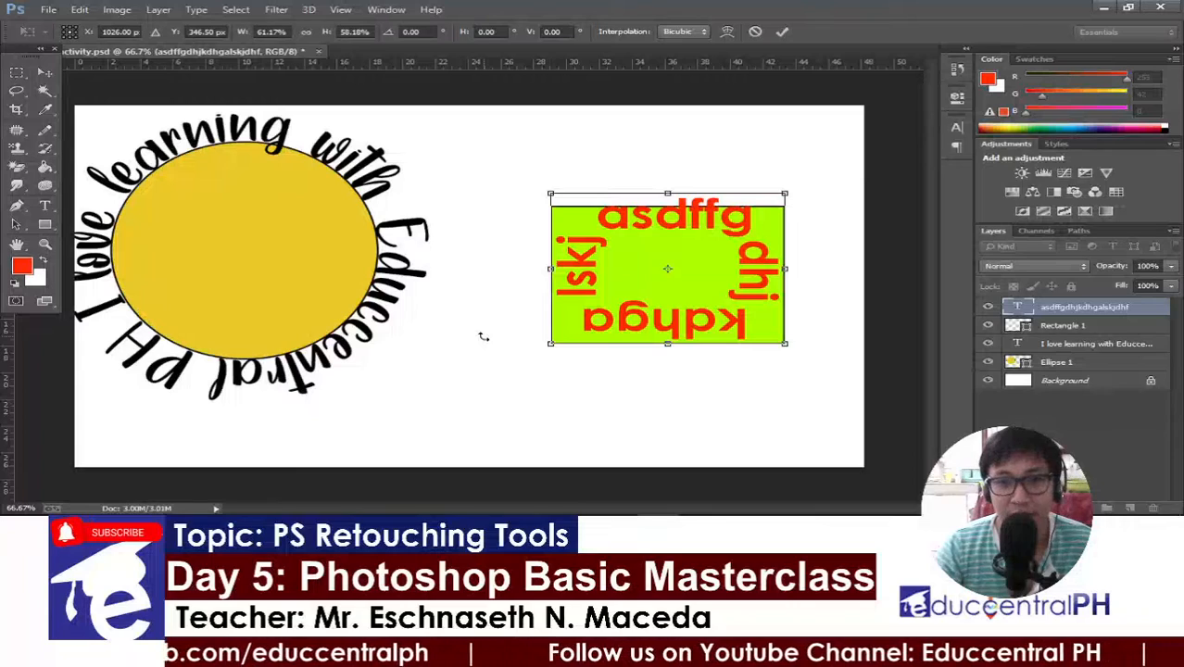
left_click_drag(662, 188, 665, 205)
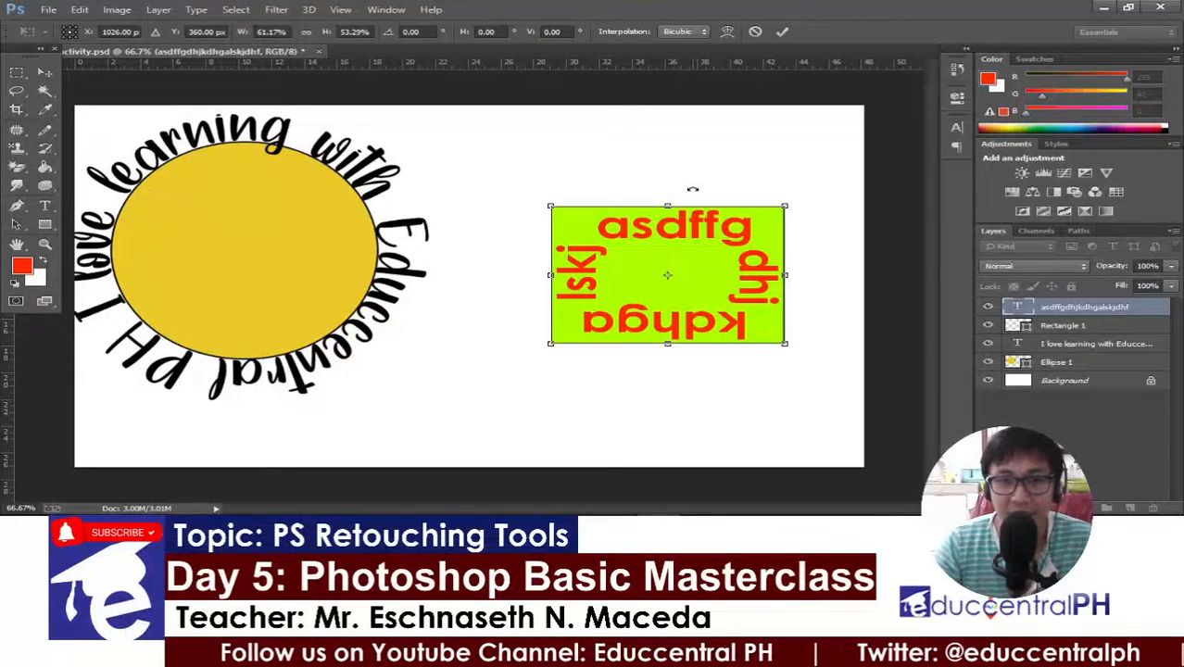
key("Escape")
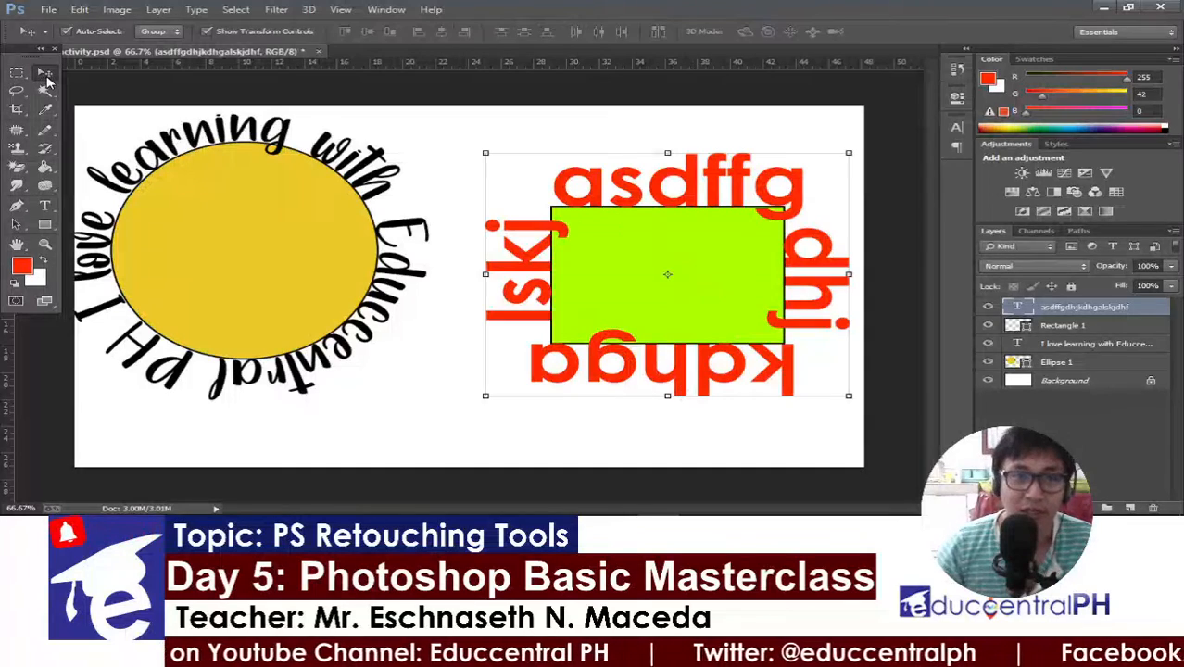
- Pull the curved black text off the yellow ellipse, shift the ellipse slightly down and right, and realign the text around it
left_click(442, 150)
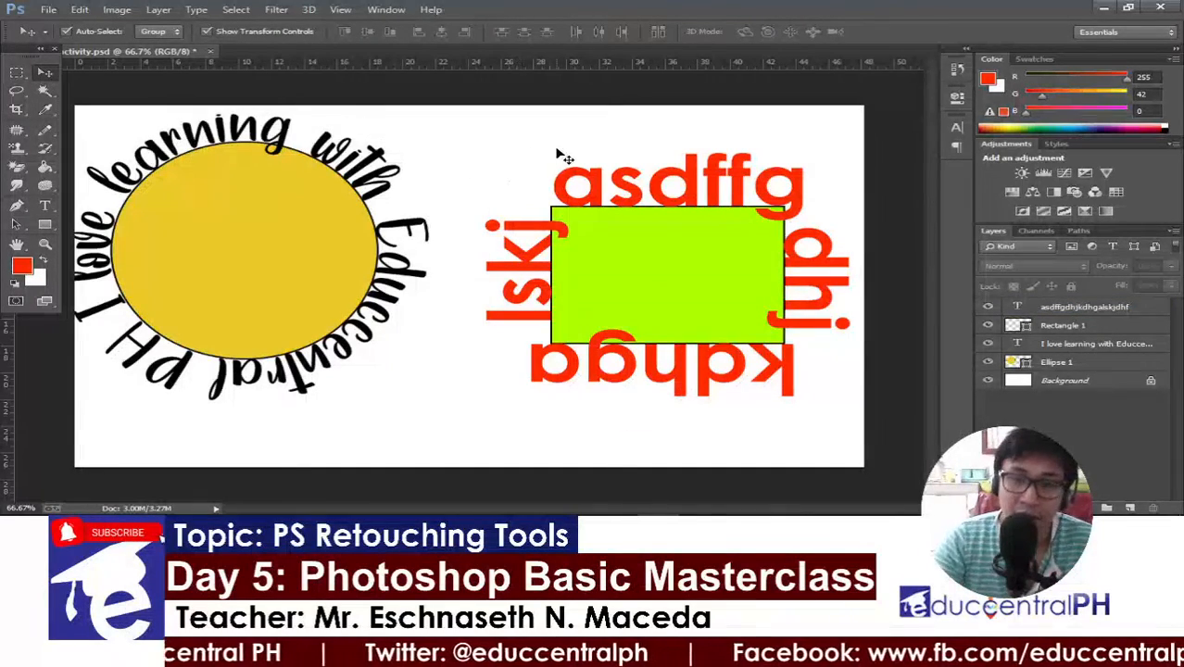
scroll(558, 155, "down", 2)
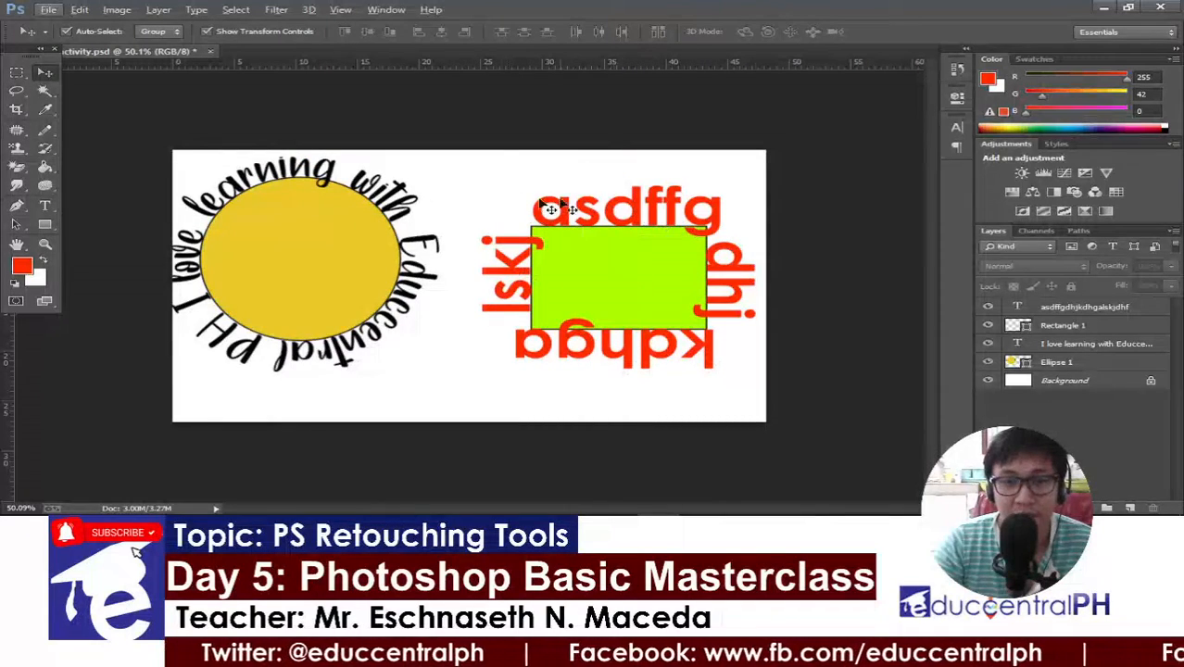
left_click_drag(422, 279, 467, 255)
left_click(567, 122)
left_click(559, 136)
left_click(354, 252)
left_click_drag(236, 243, 258, 270)
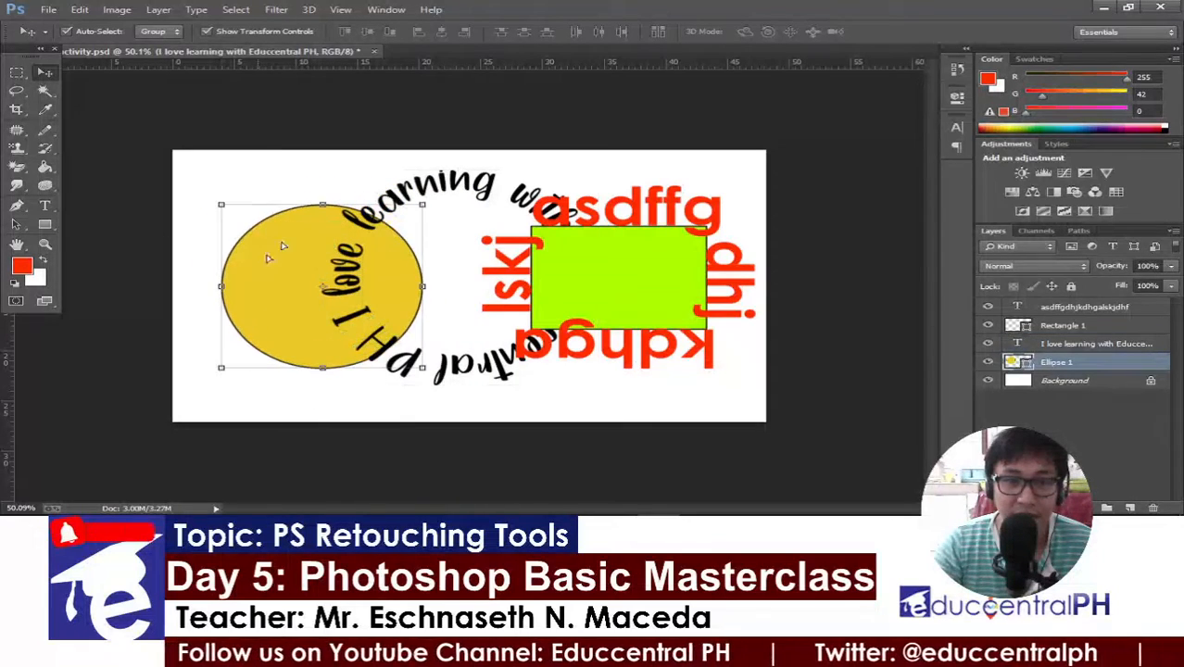
left_click_drag(482, 192, 341, 198)
left_click(517, 128)
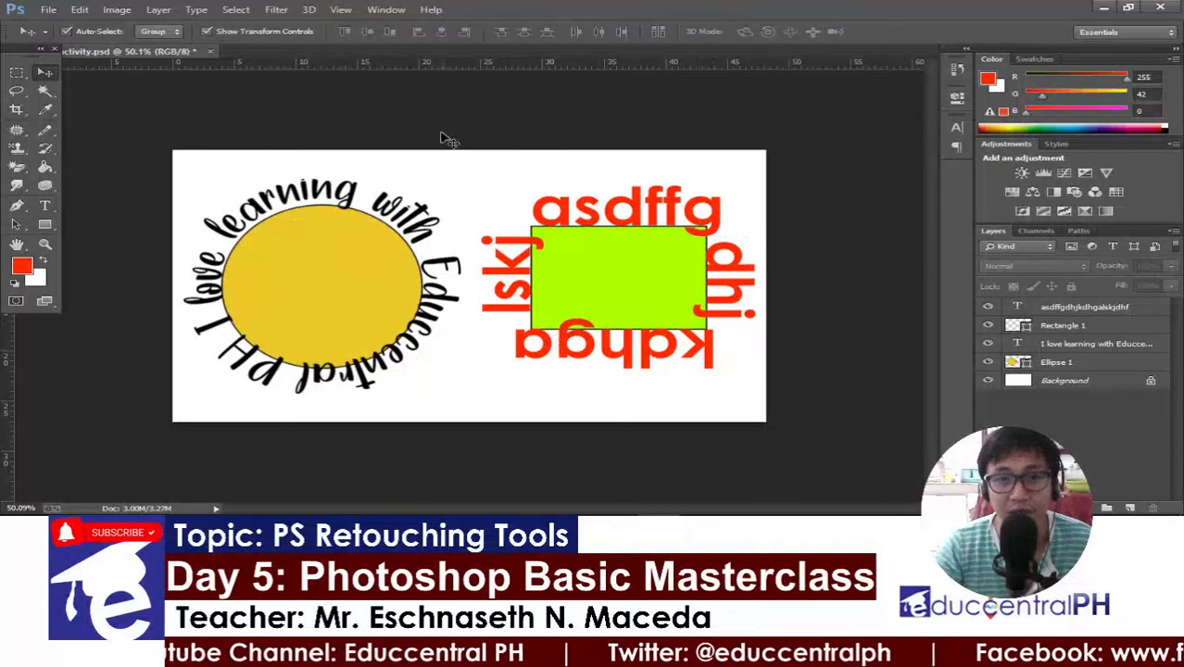
- Save and close the shape tool activity document, and open "path tool using pen tool activity" (PSD) from the day 5 folder in File Explorer
left_click(203, 51)
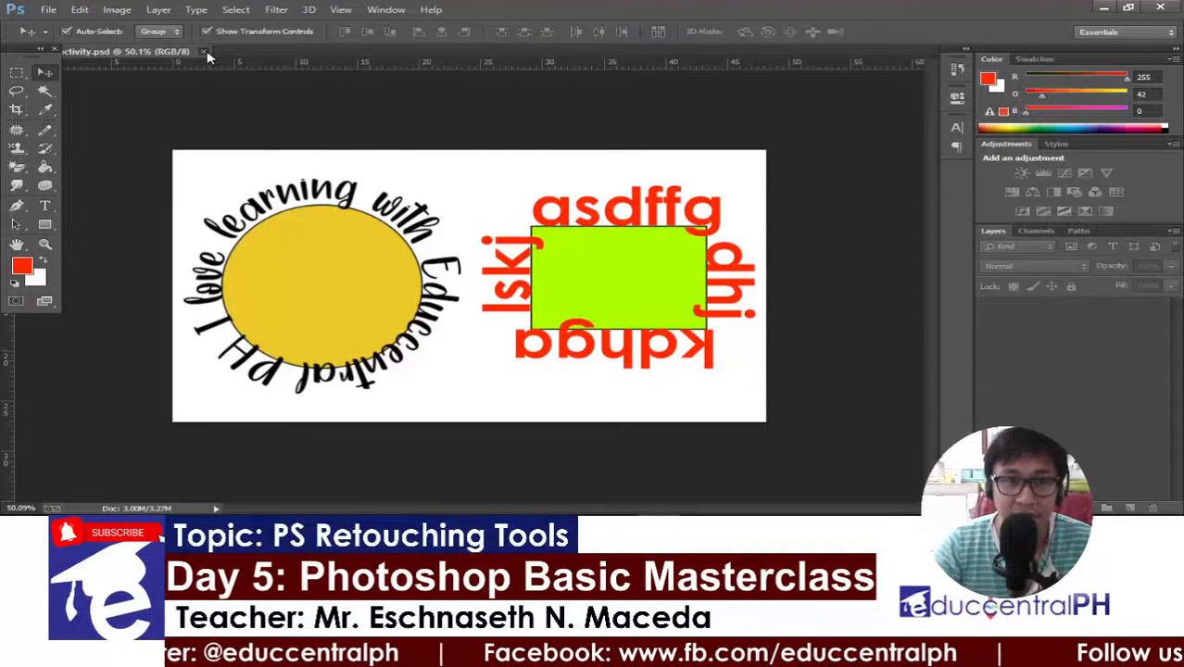
left_click(1106, 8)
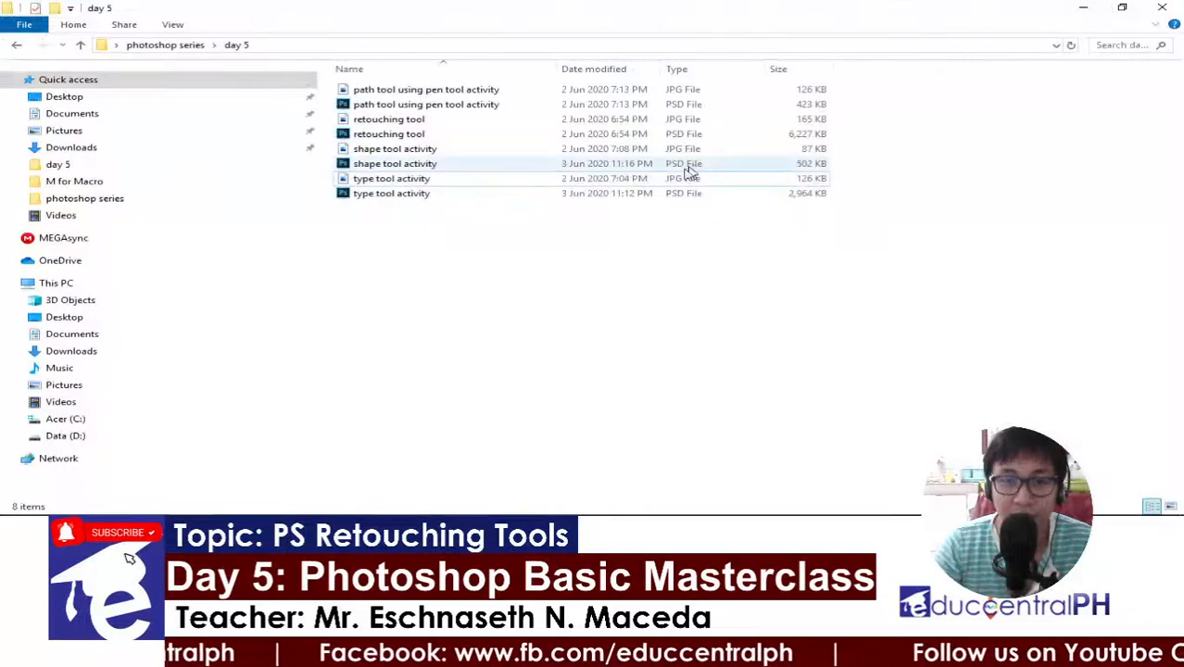
double_click(557, 108)
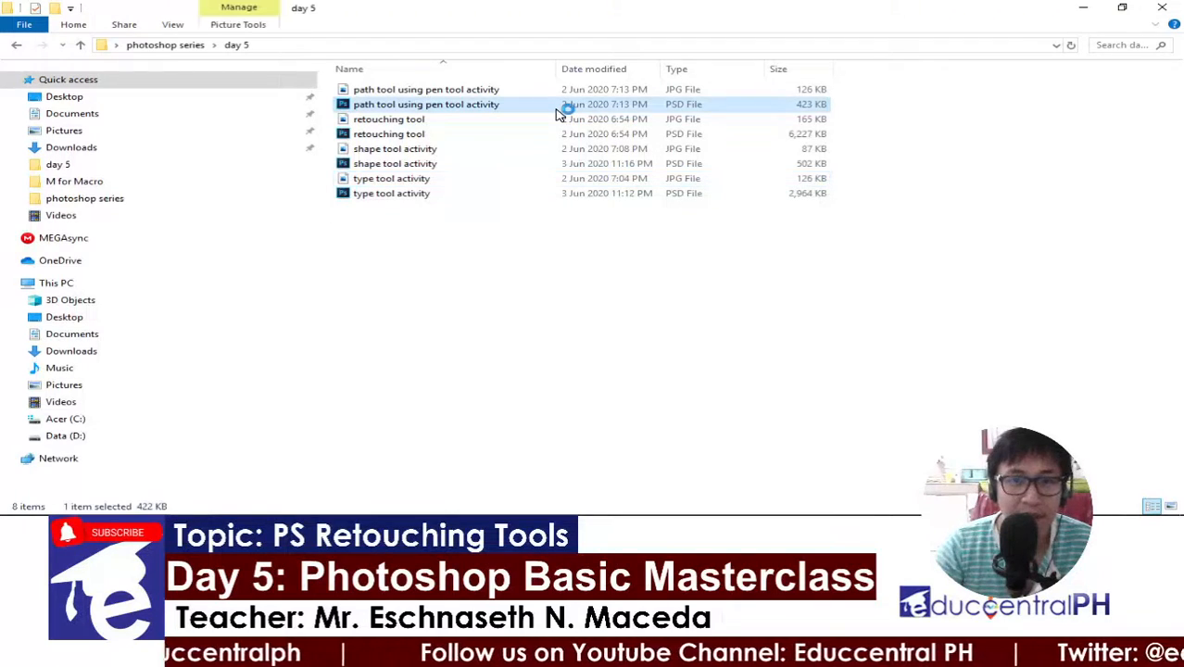